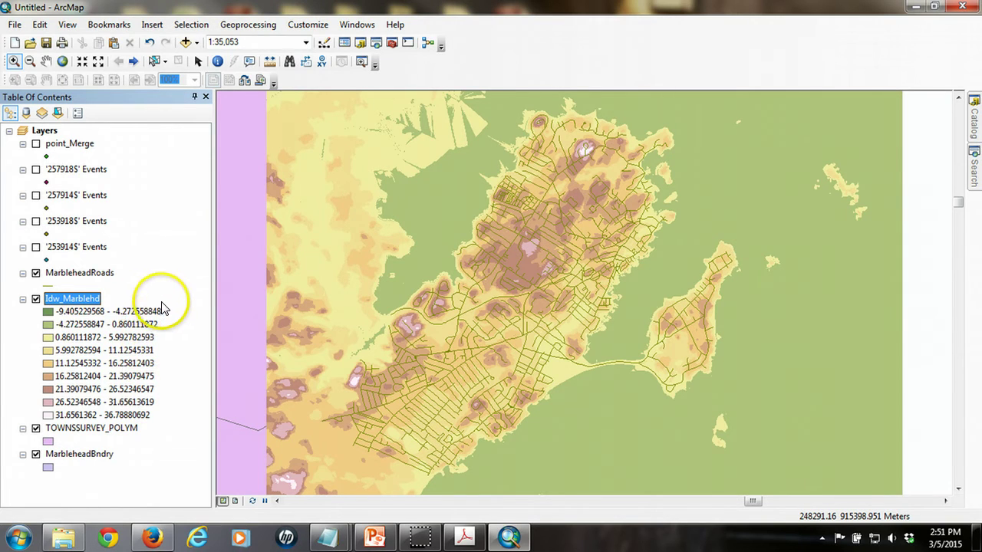
Open the Layer Properties dialog for the Idw_Marblehd layer
right_click(79, 297)
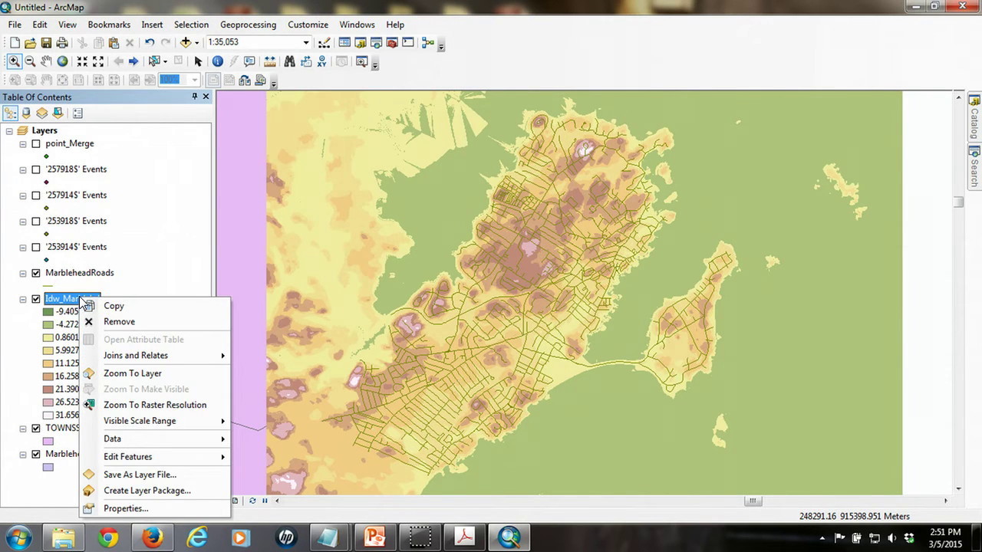
left_click(123, 509)
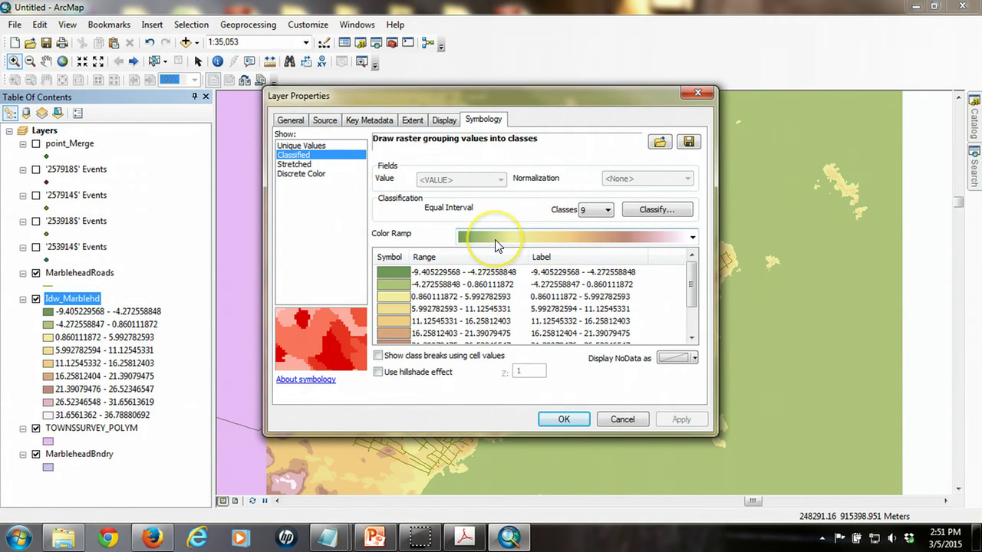
left_click(693, 284)
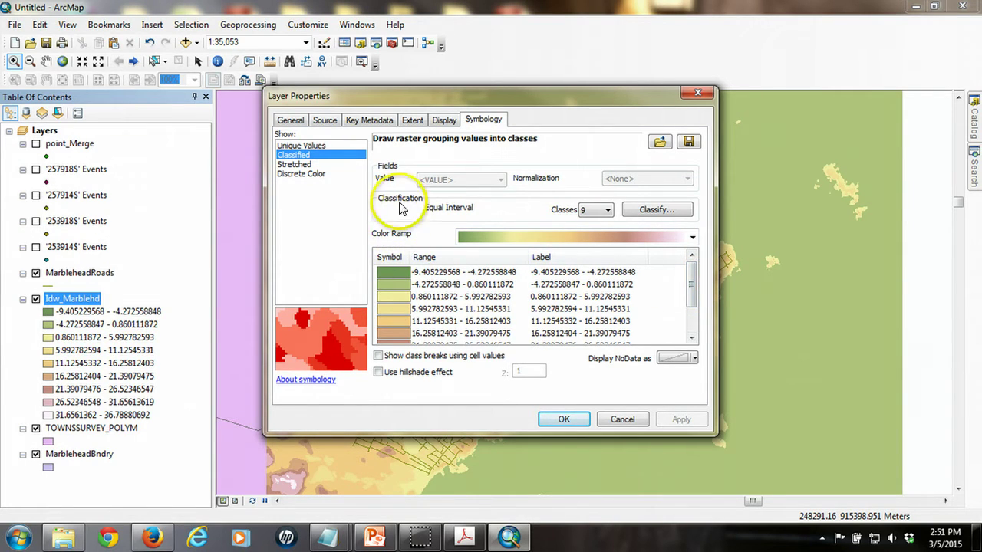
On the Source tab, scroll from the 1641×1641 raster with cell size 5 down to the Extent section
left_click(326, 121)
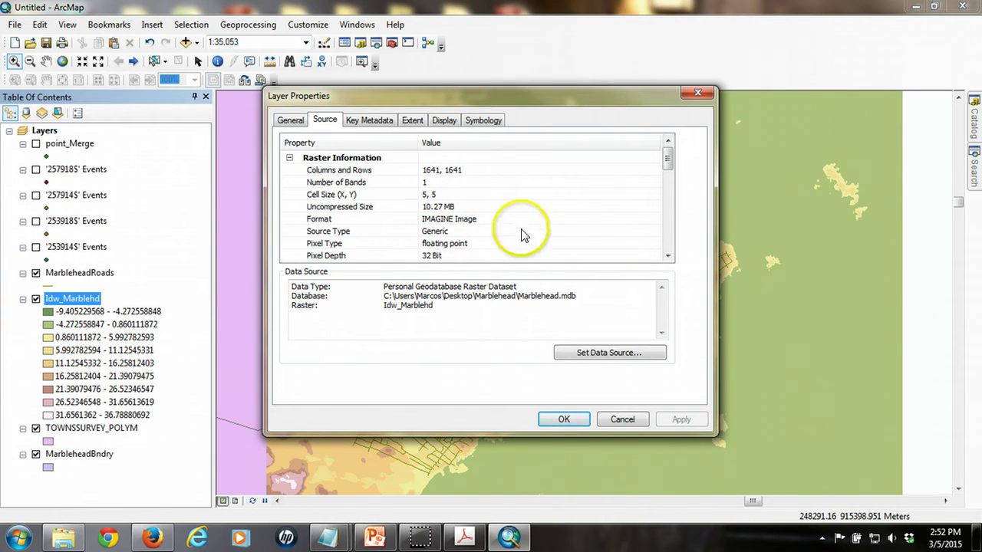
left_click(668, 161)
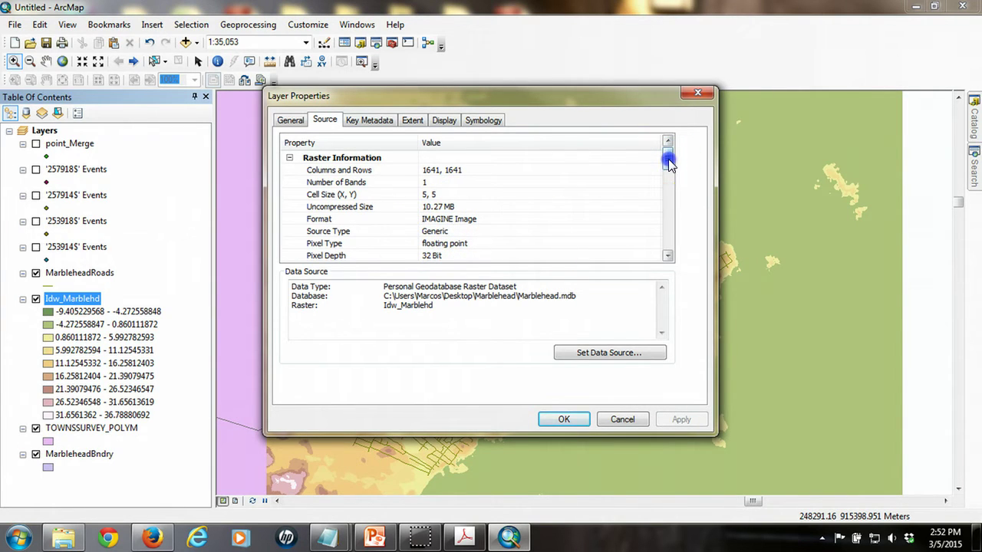
left_click_drag(669, 159, 669, 171)
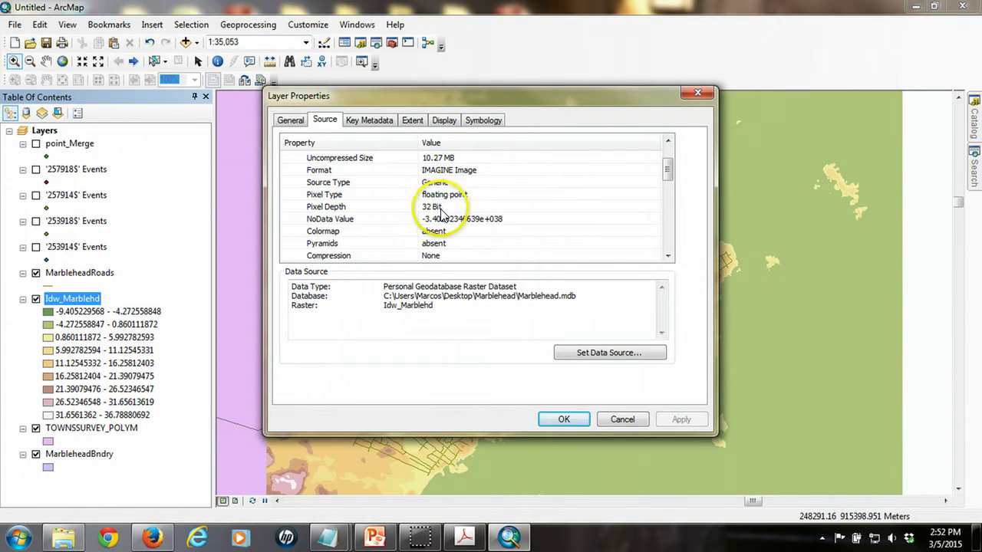
left_click(668, 173)
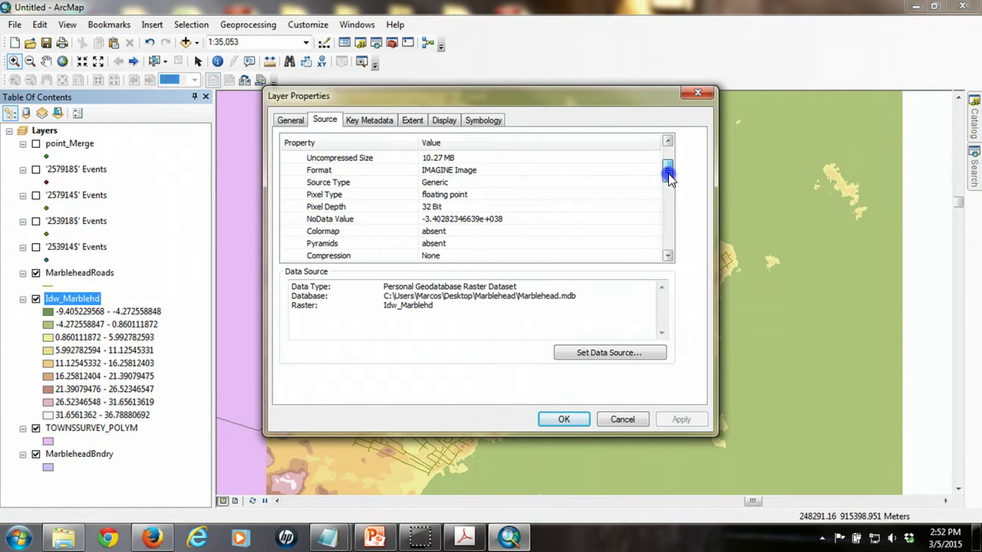
left_click_drag(668, 173, 669, 181)
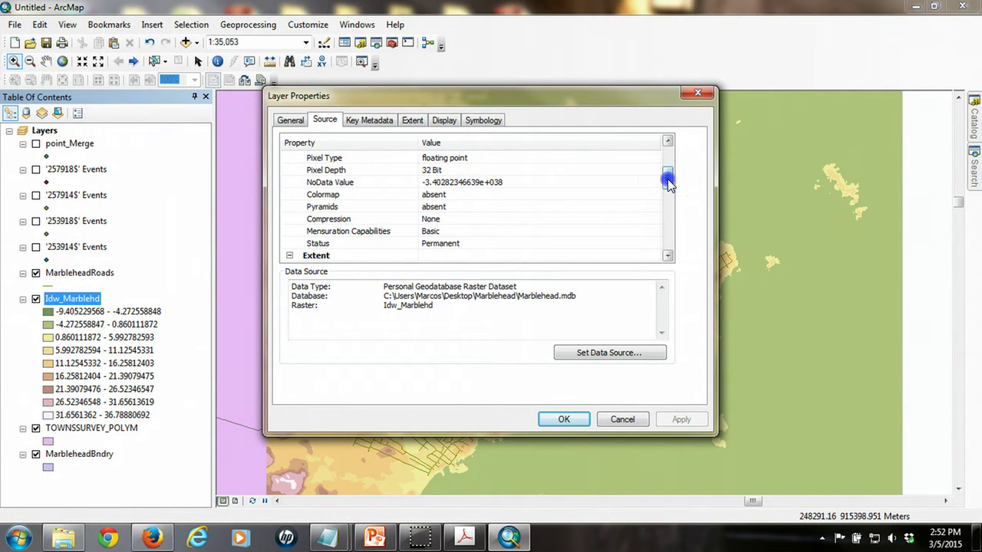
left_click_drag(668, 183, 668, 193)
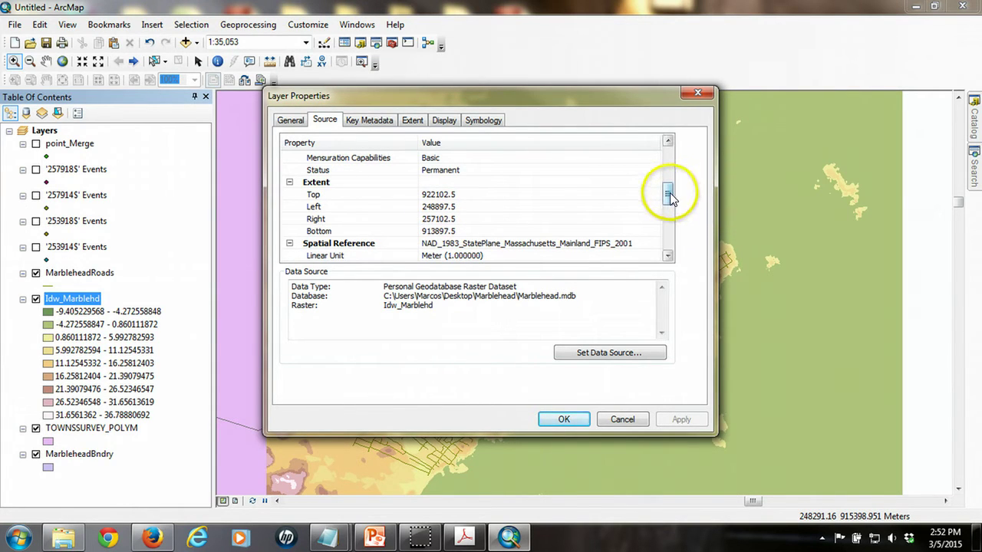
Select the Linear Unit (meters) row, then scroll on to the raster statistics
left_click_drag(671, 196, 670, 207)
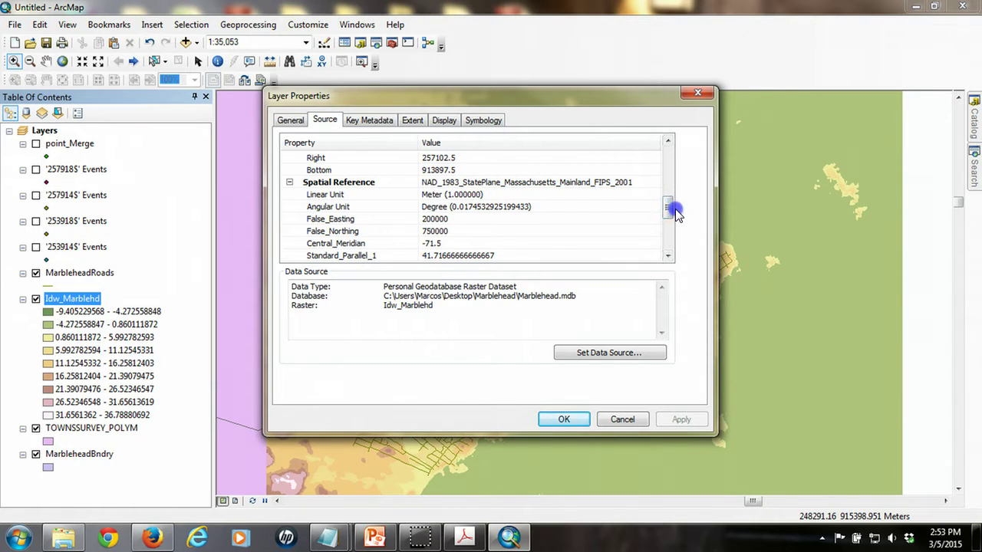
left_click(337, 195)
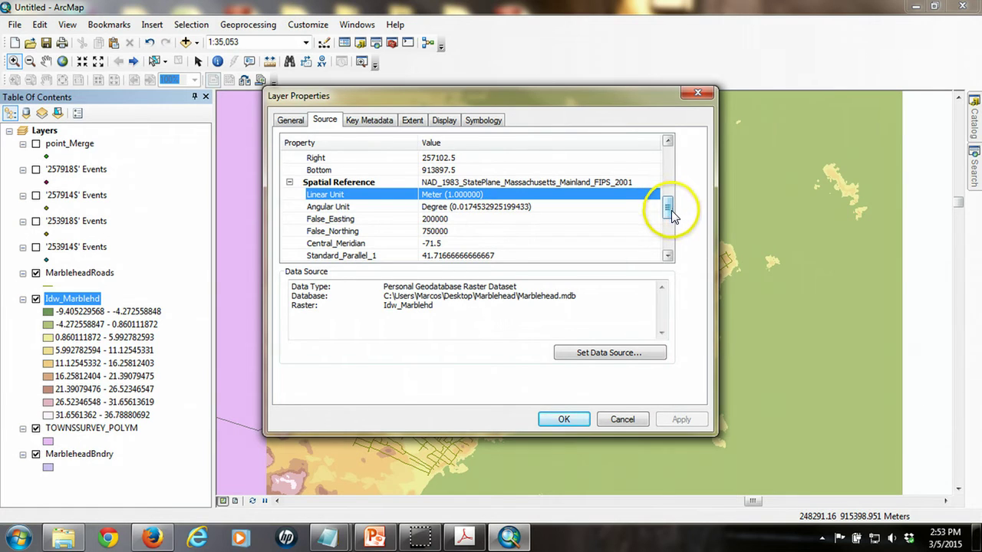
left_click_drag(671, 210, 668, 171)
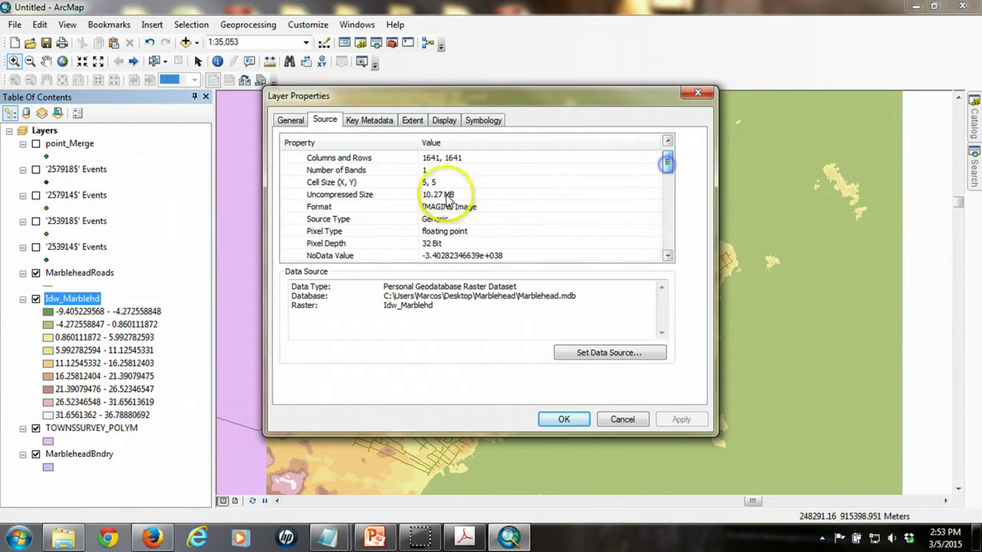
left_click_drag(667, 174, 670, 207)
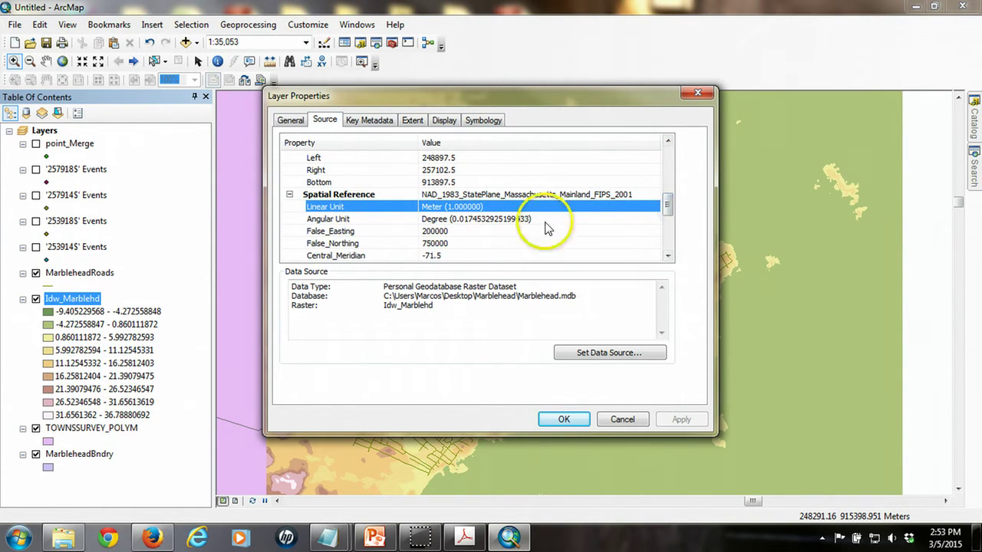
left_click(671, 206)
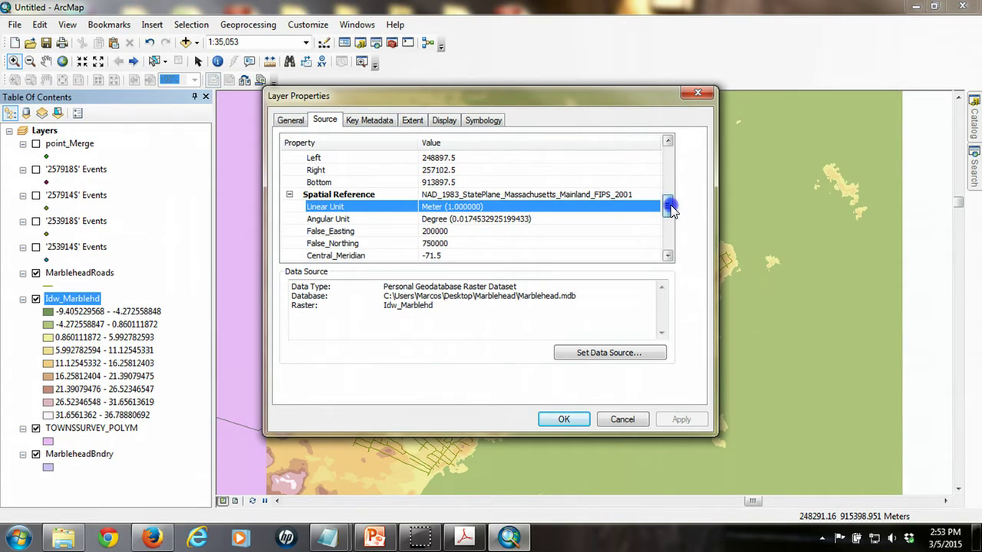
left_click_drag(671, 208, 668, 245)
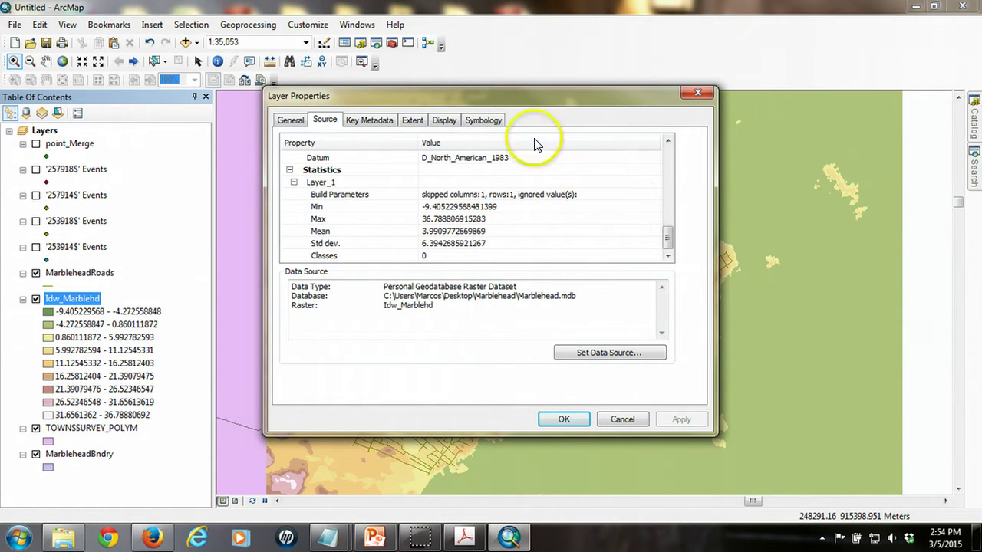
Switch Idw_Marblehd's symbology to Stretched with the green-to-brown-to-grey colour ramp
left_click(483, 120)
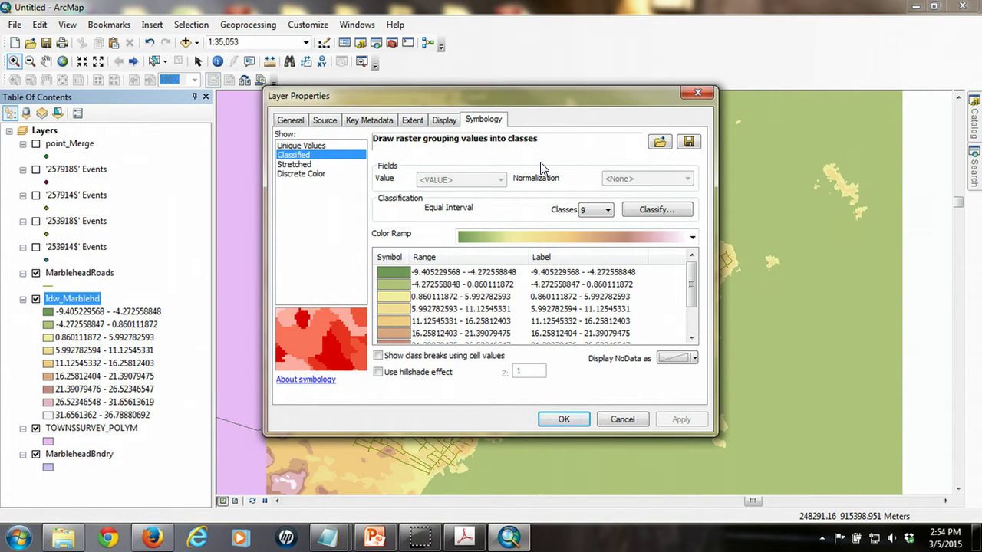
left_click(297, 165)
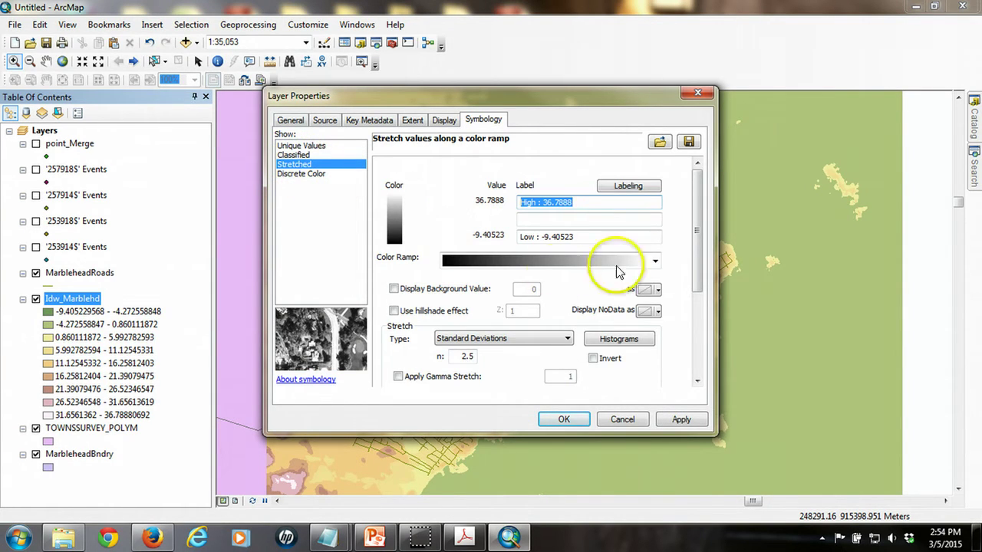
left_click(656, 262)
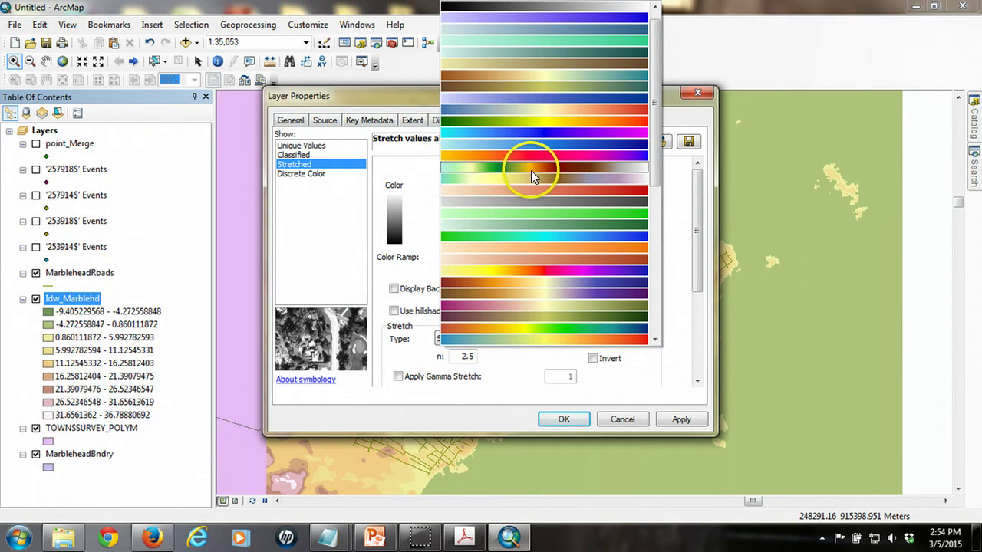
left_click(631, 167)
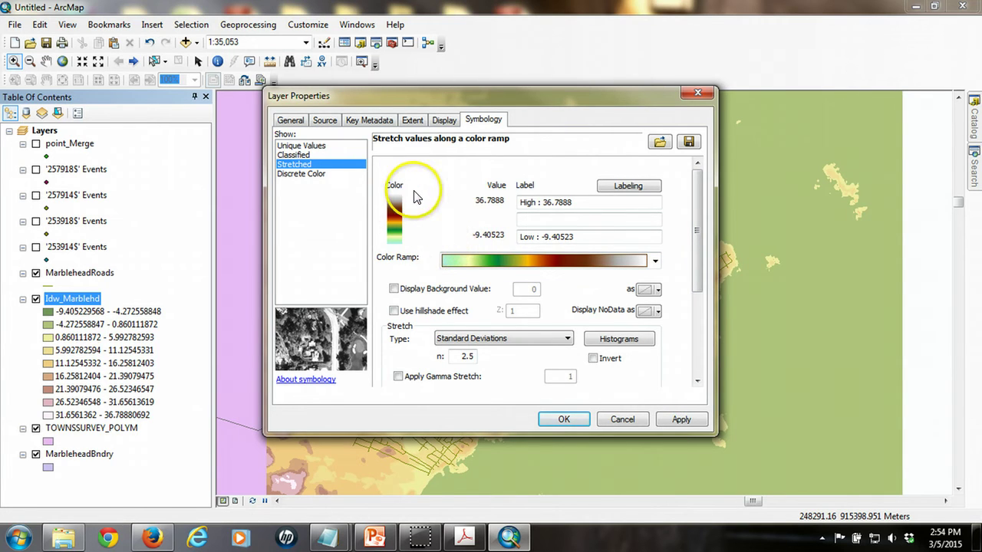
left_click(565, 419)
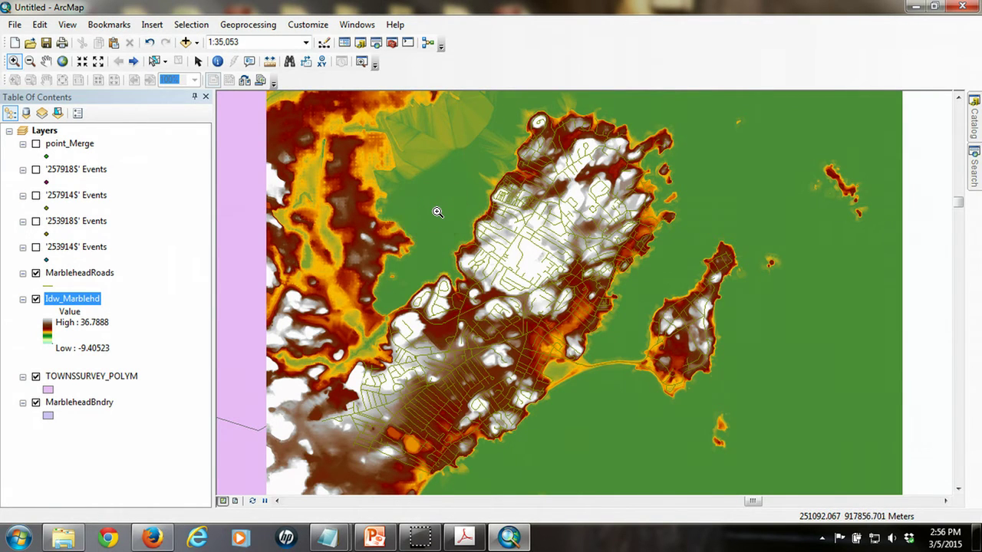
Open Hillshade from Spatial Analyst Tools > Surface in ArcToolbox
left_click(392, 43)
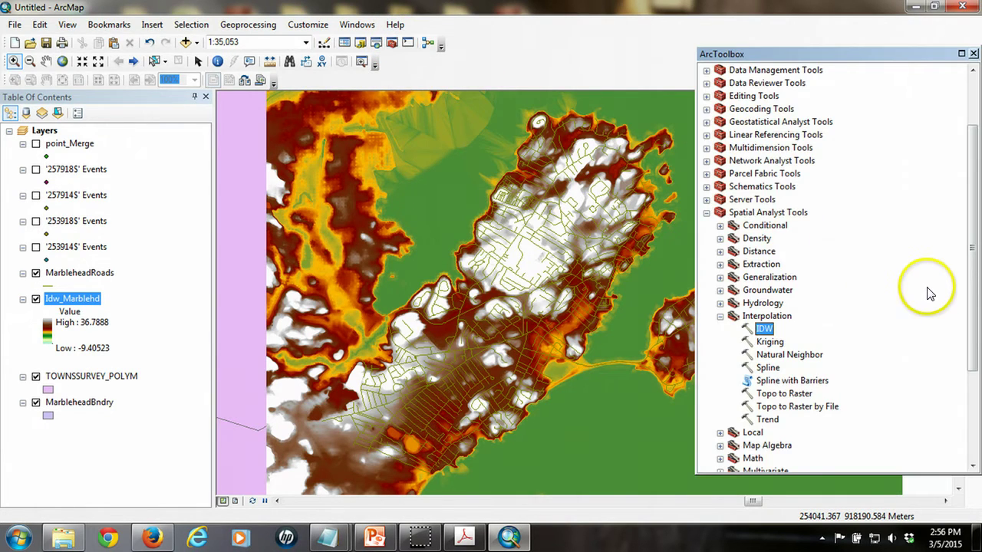
left_click(720, 317)
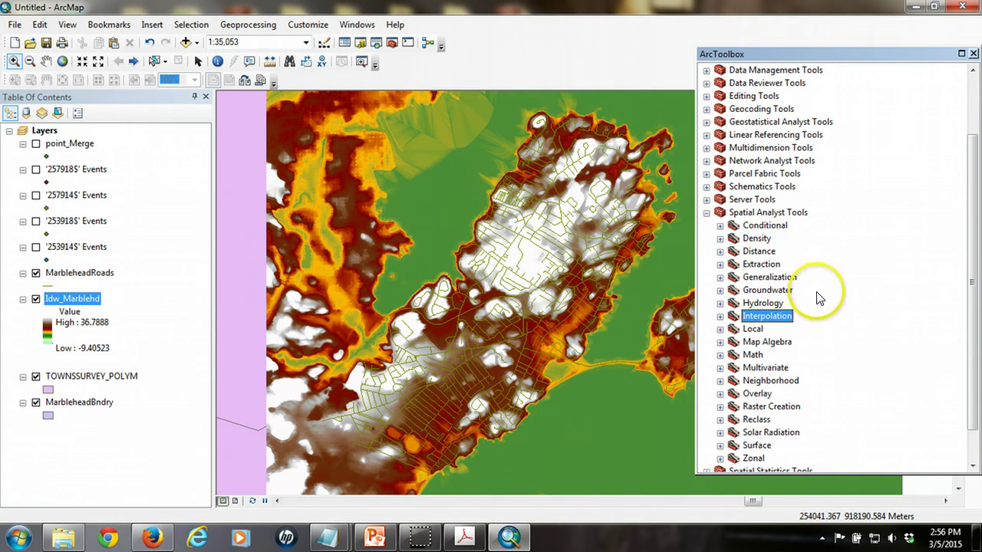
left_click(720, 446)
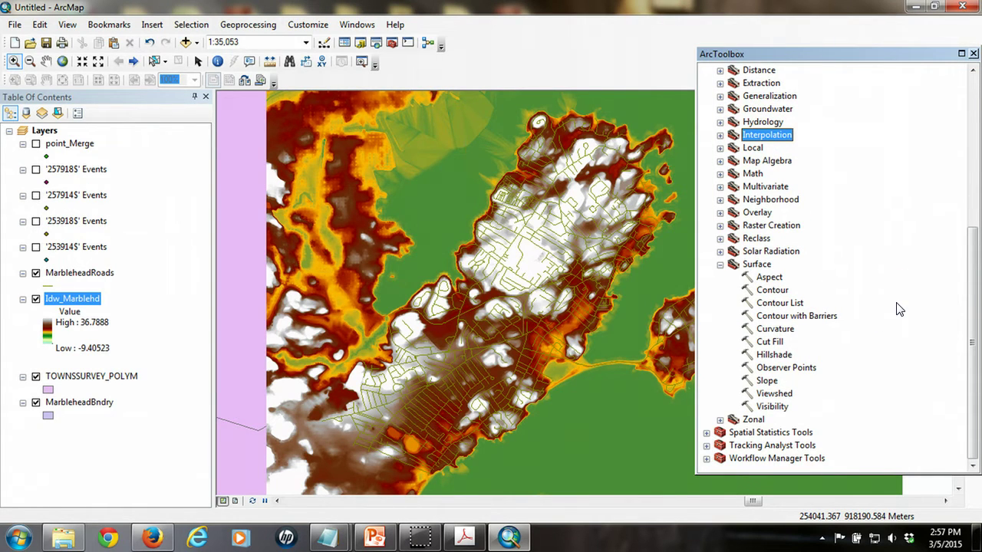
left_click(784, 356)
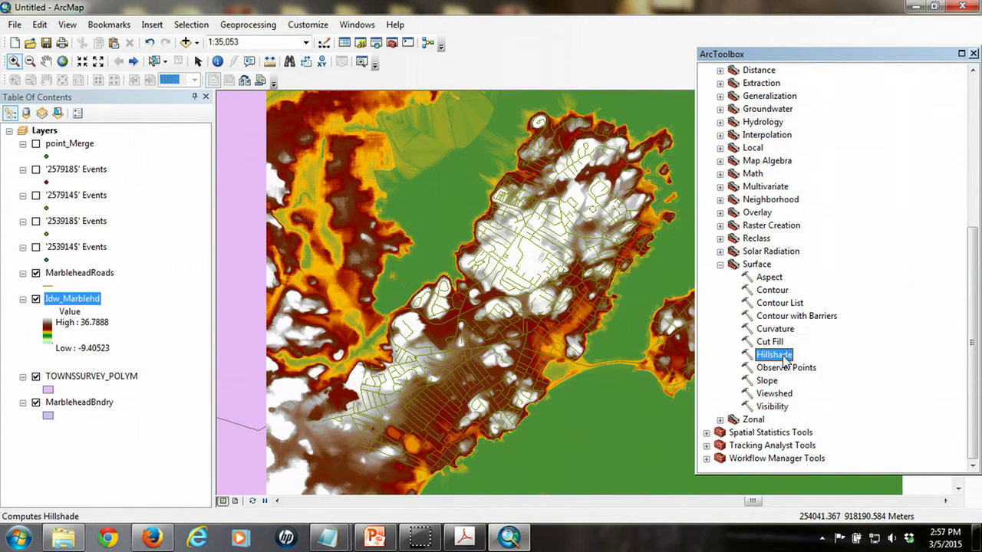
double_click(782, 356)
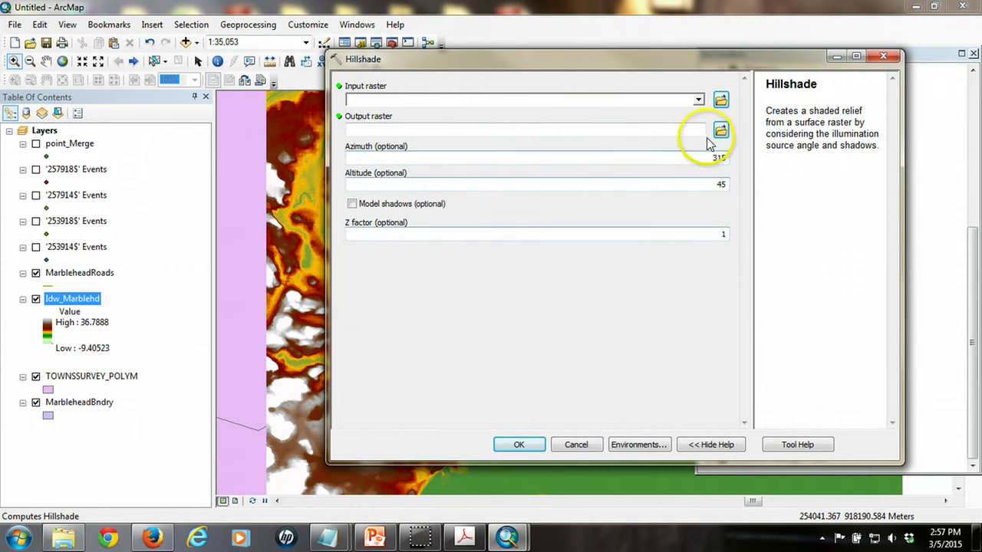
Run Hillshade on Idw_Marblehd with the default azimuth 315 and altitude 45
left_click(698, 100)
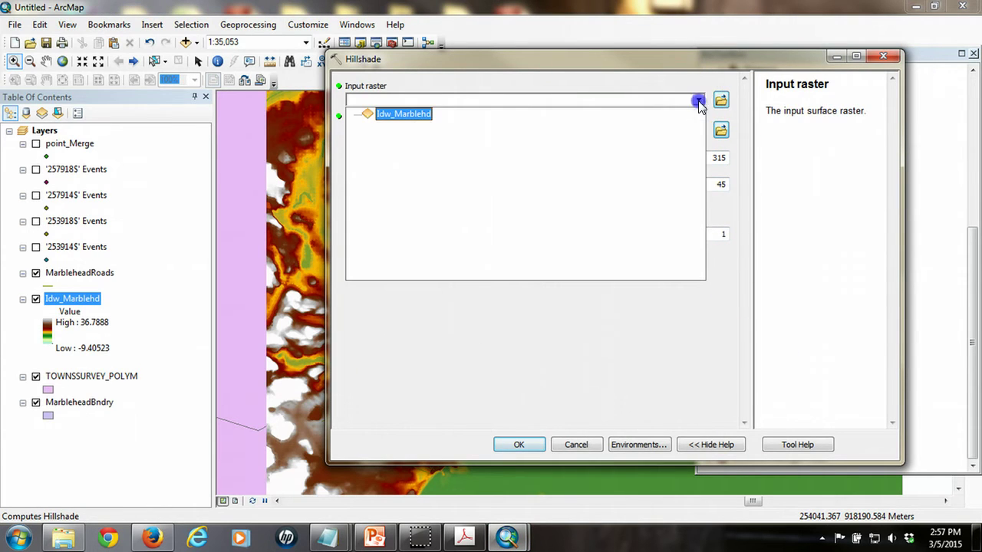
left_click(419, 116)
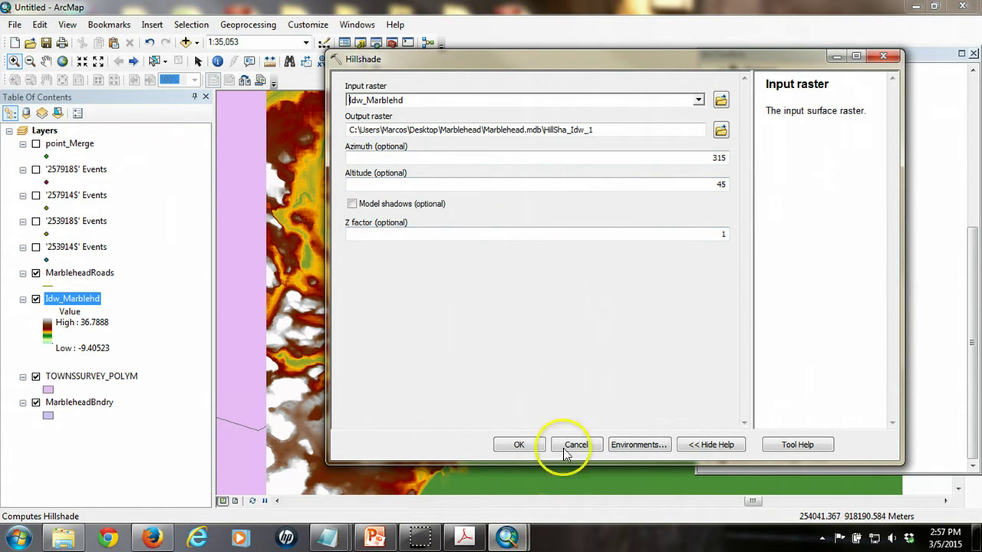
left_click(531, 448)
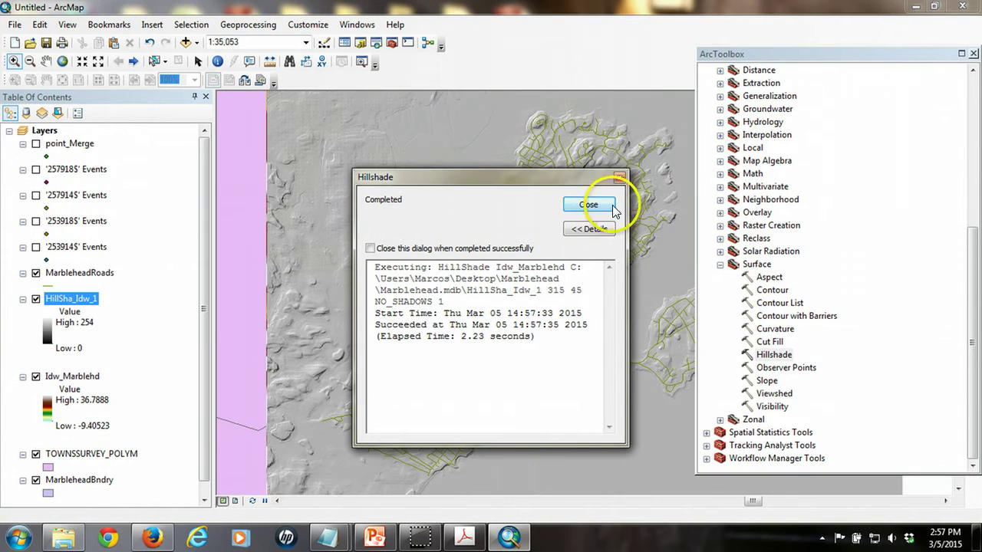
Close the Hillshade report and ArcToolbox, then move Idw_Marblehd above HillSha_Idw_1
left_click(602, 204)
left_click(648, 450)
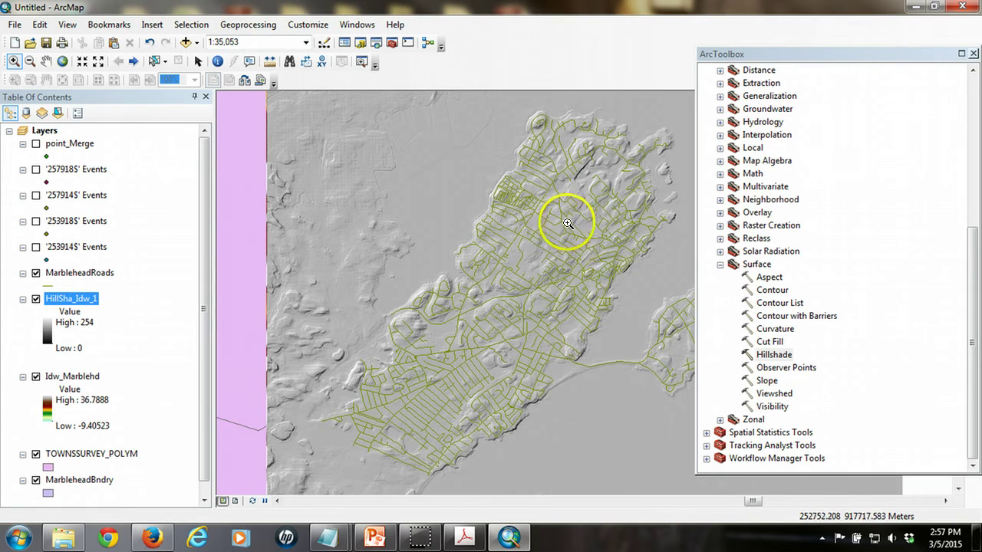
left_click(973, 54)
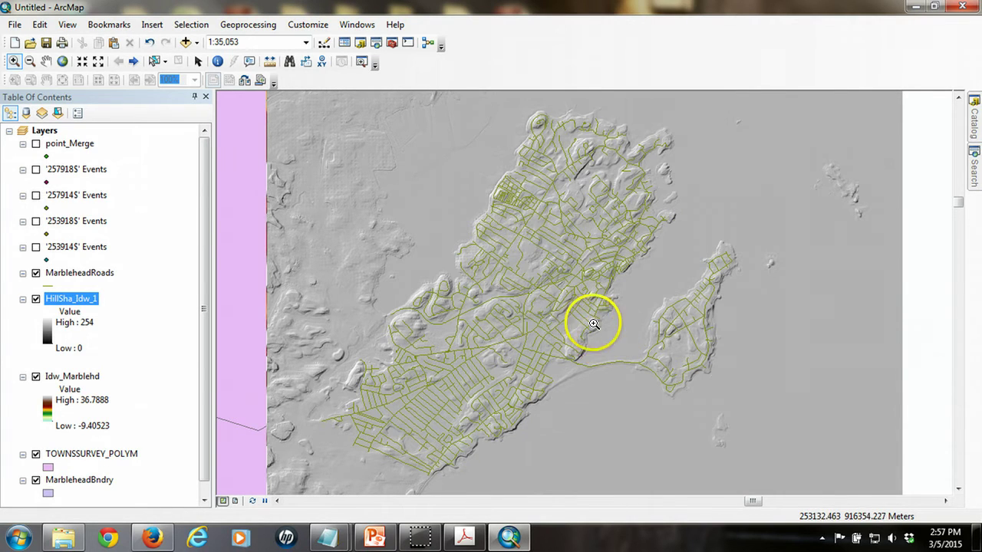
left_click(84, 376)
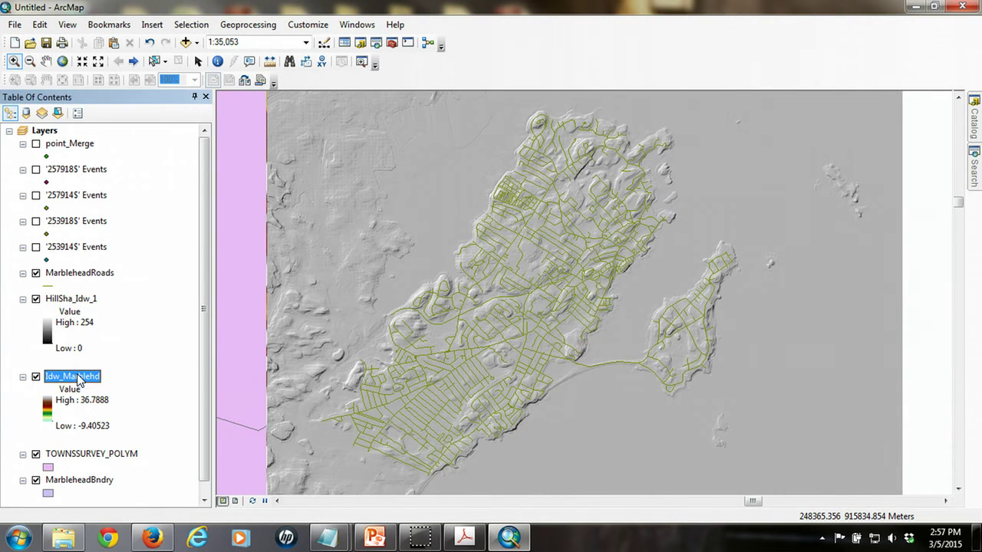
left_click_drag(79, 382, 81, 296)
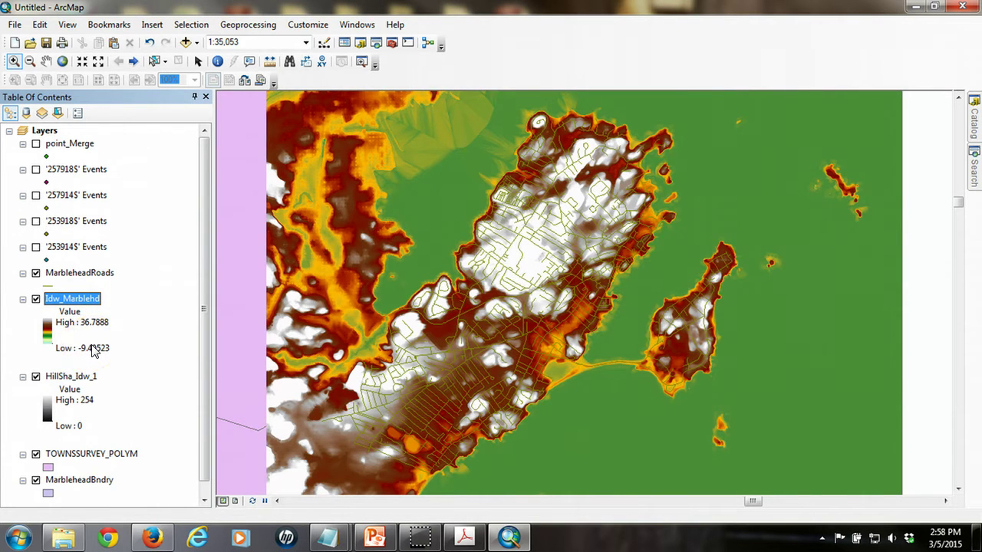
Set Idw_Marblehd's display transparency to 50%
left_click_drag(93, 351, 75, 300)
double_click(75, 300)
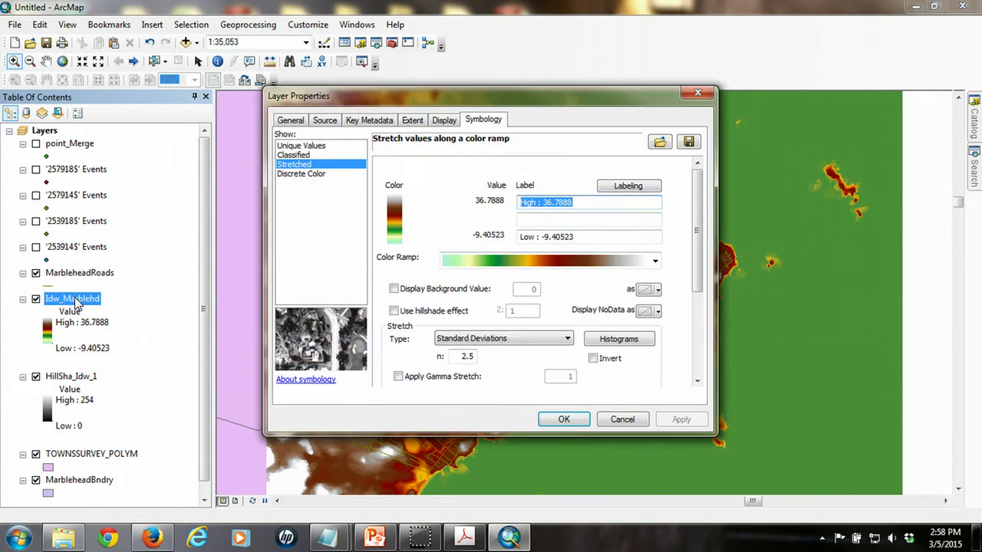
left_click(444, 120)
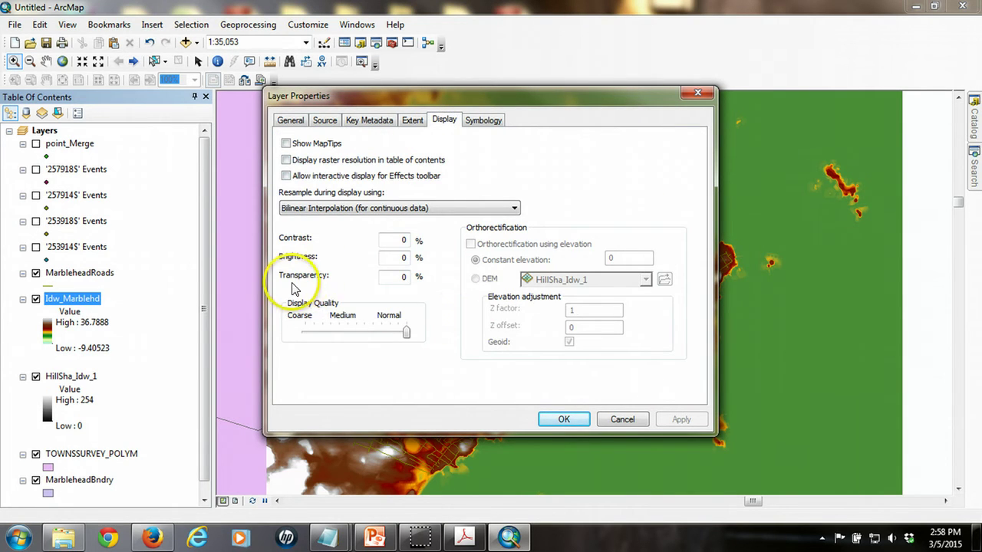
left_click(401, 278)
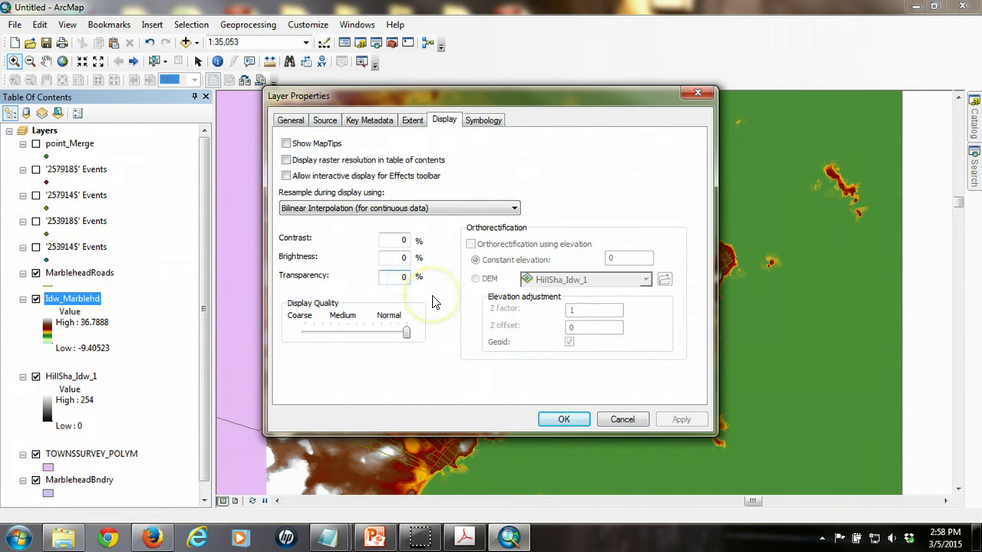
type("5")
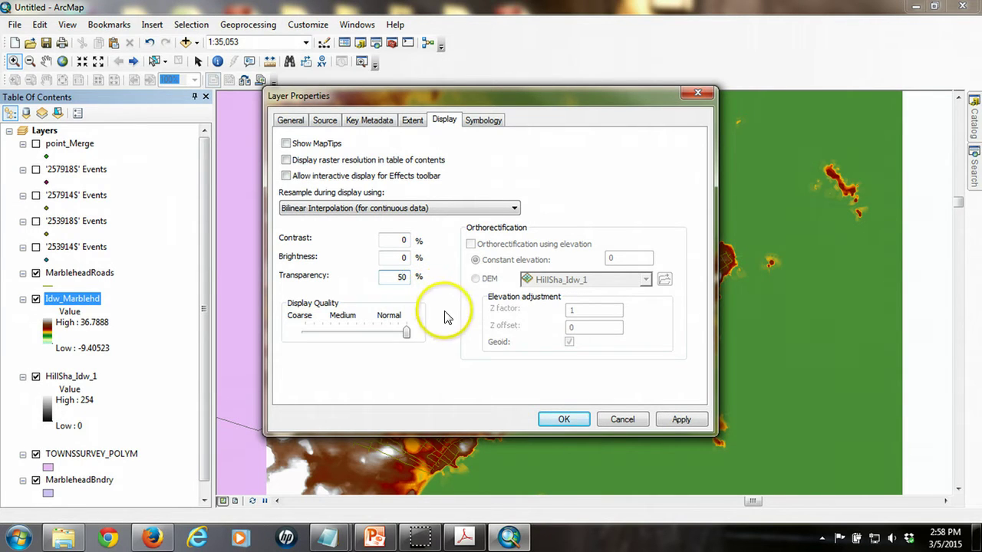
left_click(575, 420)
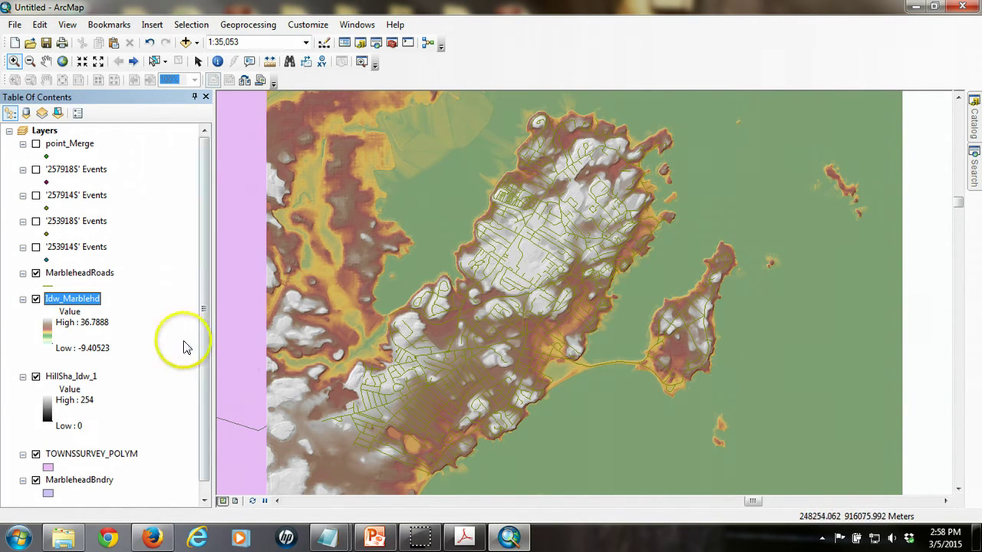
Move MarbleheadBndry above Idw_Marblehd in the Table of Contents
left_click(90, 488)
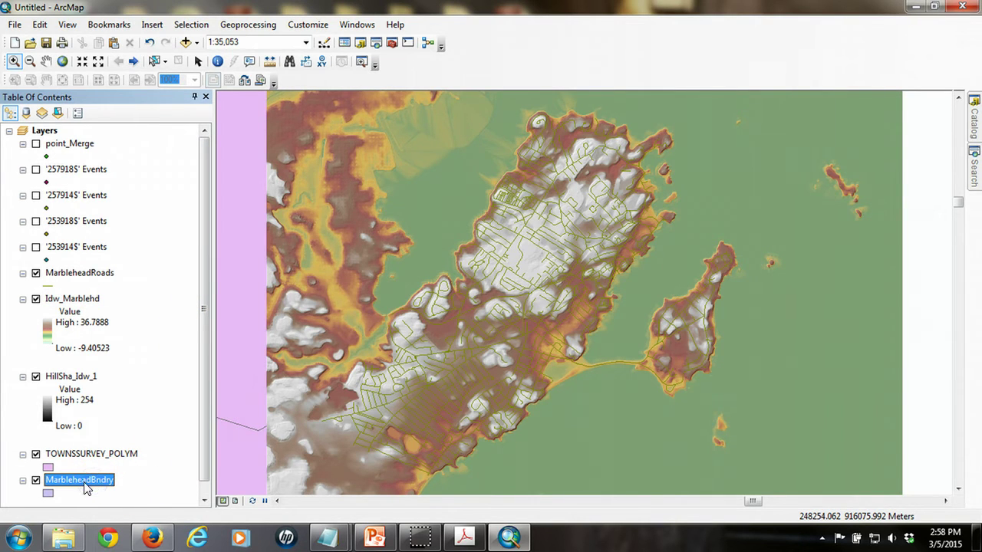
left_click(86, 484)
left_click_drag(91, 307, 92, 294)
left_click(149, 344)
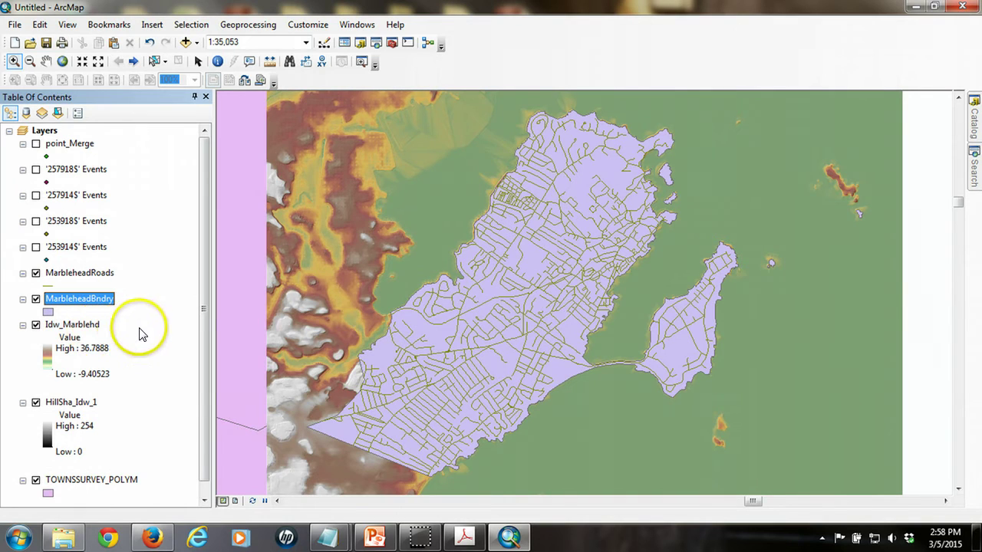
Give MarbleheadBndry a Hollow fill with an outline two steps thicker
left_click(48, 312)
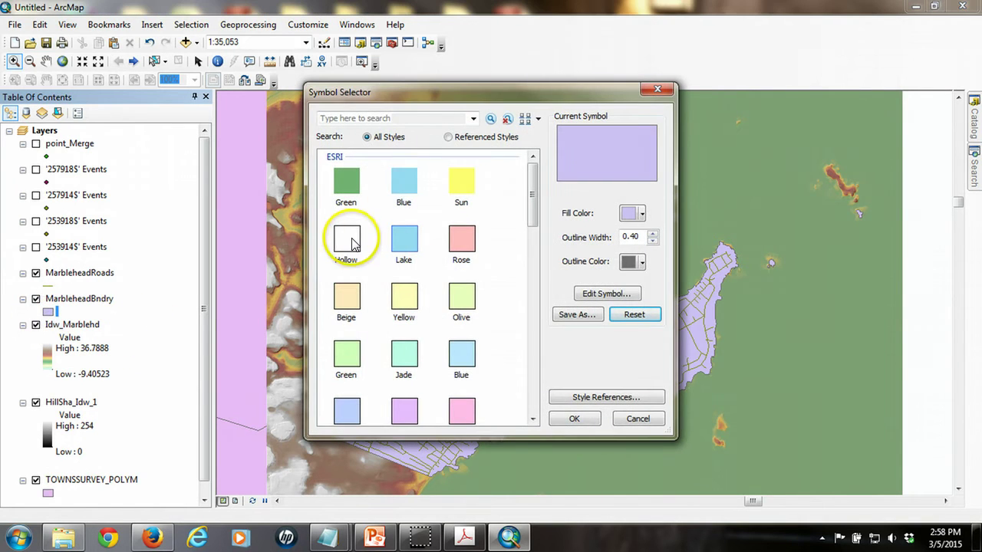
left_click(353, 241)
left_click(654, 234)
left_click(654, 233)
left_click(574, 418)
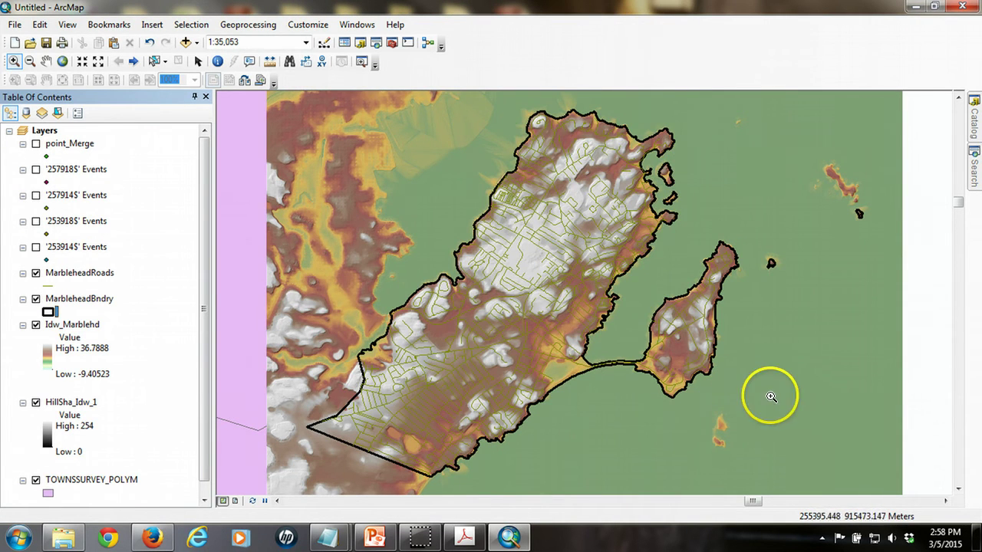
left_click_drag(781, 394, 841, 352)
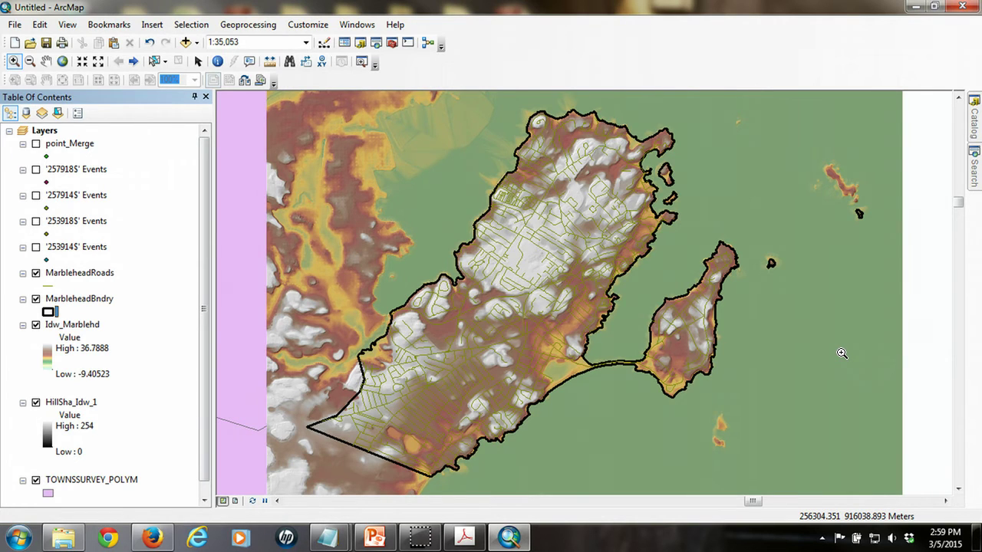
left_click_drag(579, 308, 456, 252)
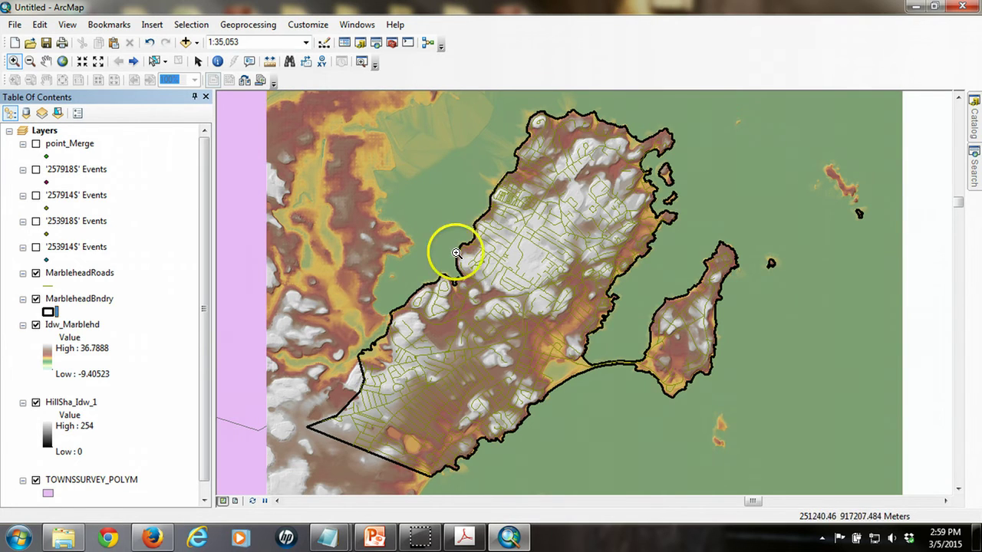
Locate Extract by Mask under Spatial Analyst Tools > Extraction in ArcToolbox
left_click(392, 46)
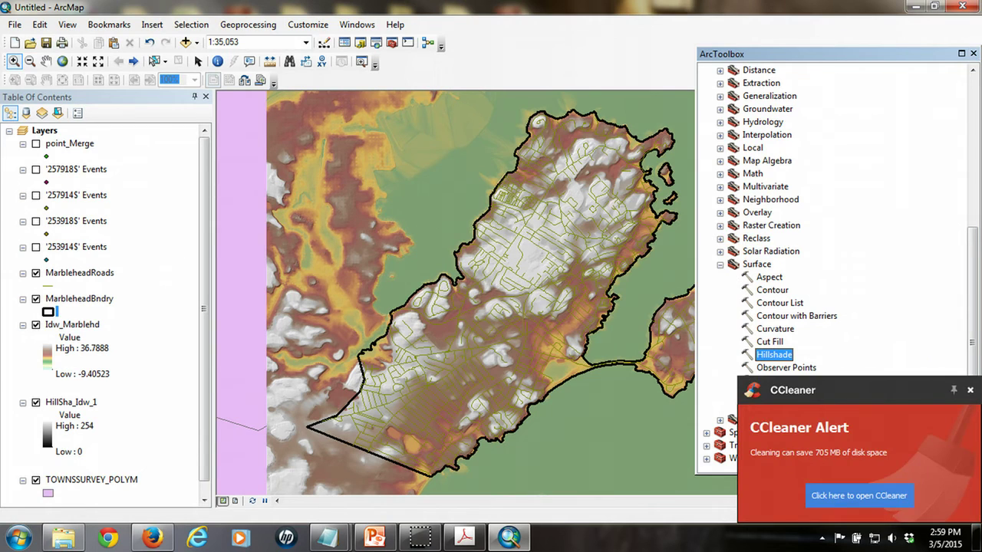
left_click(720, 265)
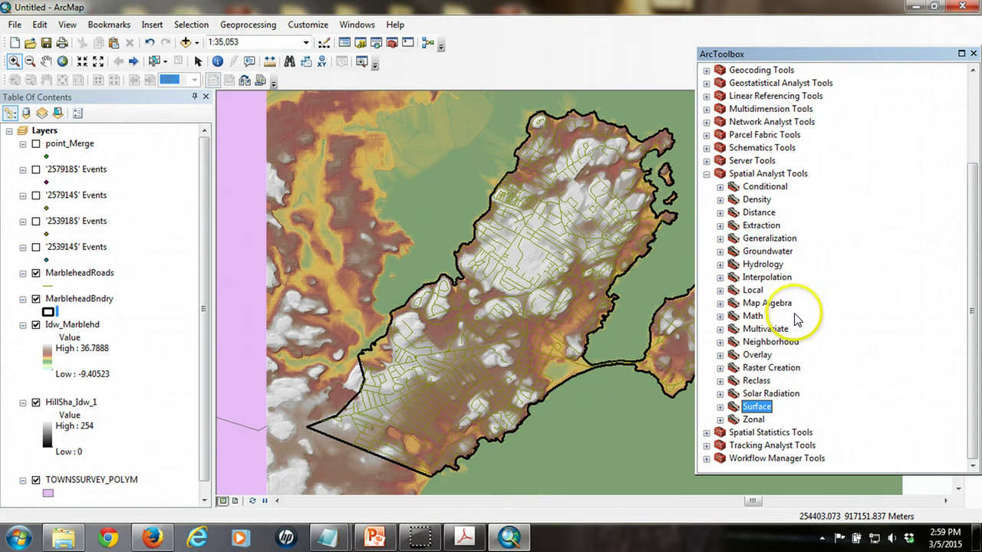
left_click(720, 226)
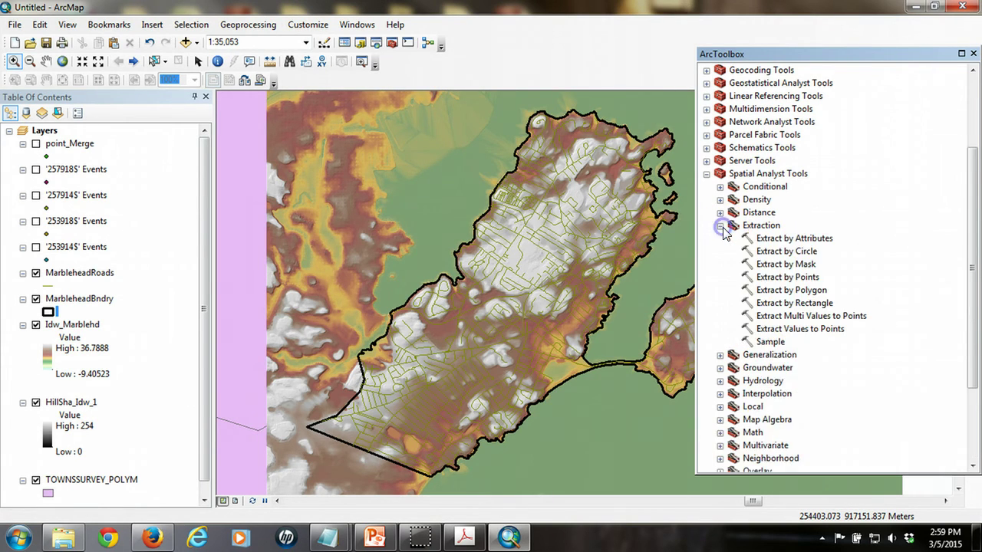
left_click(782, 265)
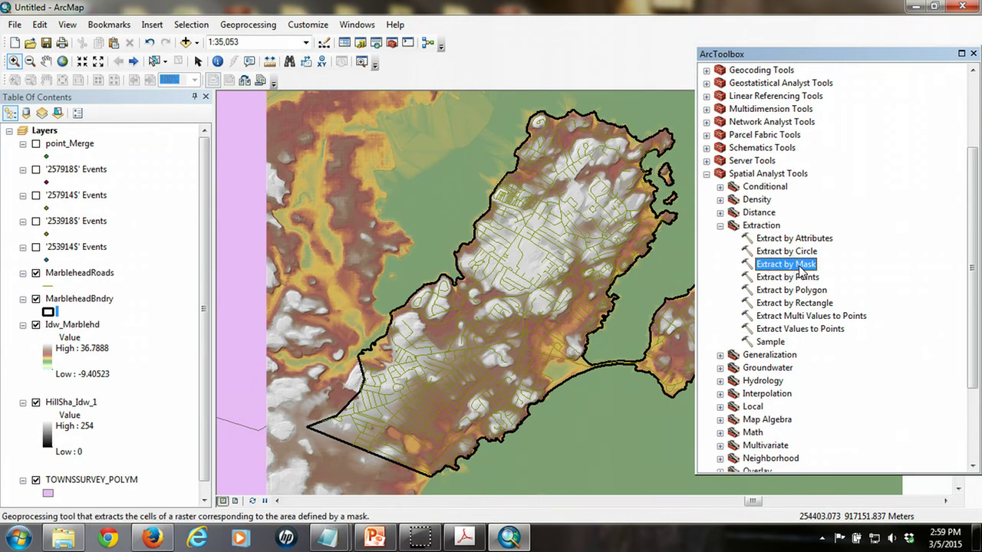
Run Extract by Mask on Idw_Marblehd with the MarbleheadBndry mask, outputting MarbleHdElev
double_click(802, 268)
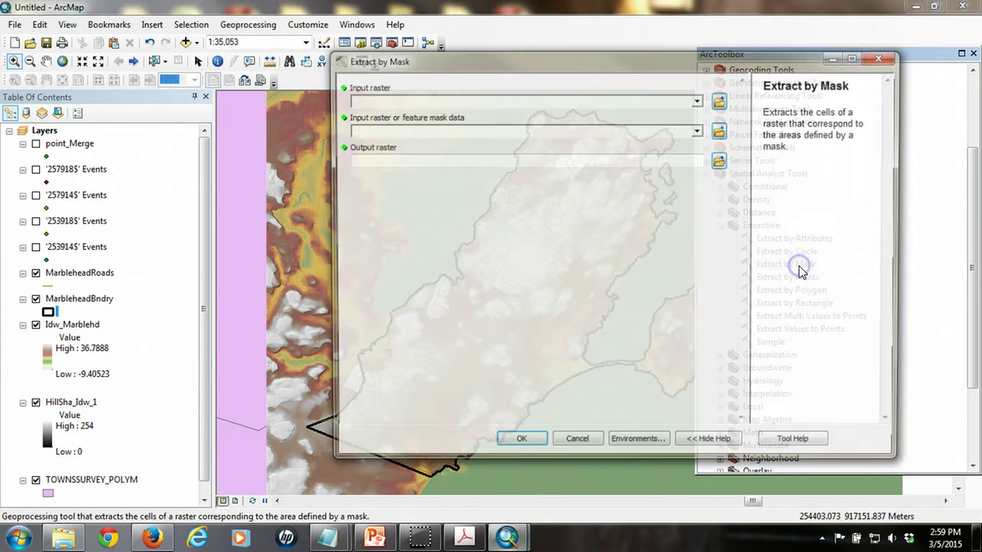
left_click(697, 102)
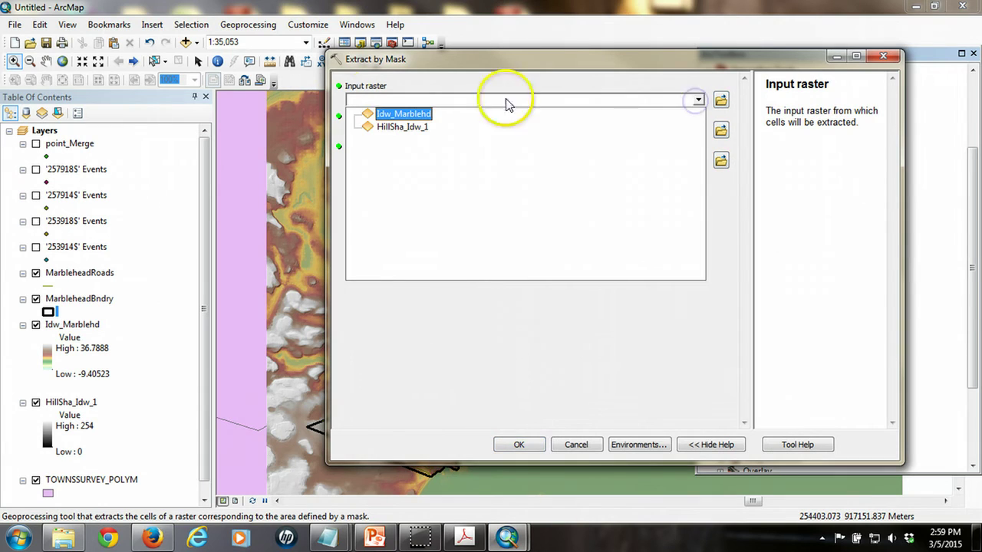
left_click(418, 119)
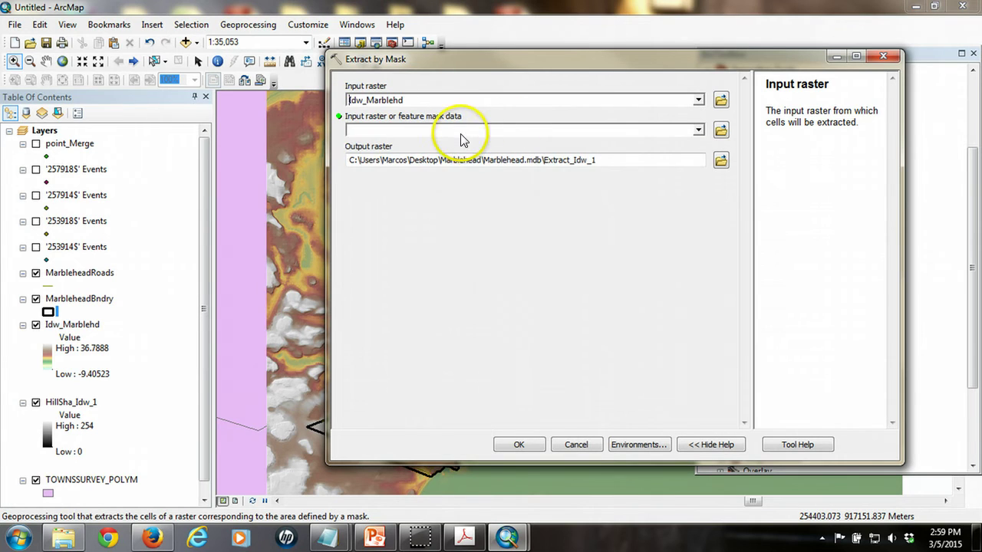
left_click(698, 130)
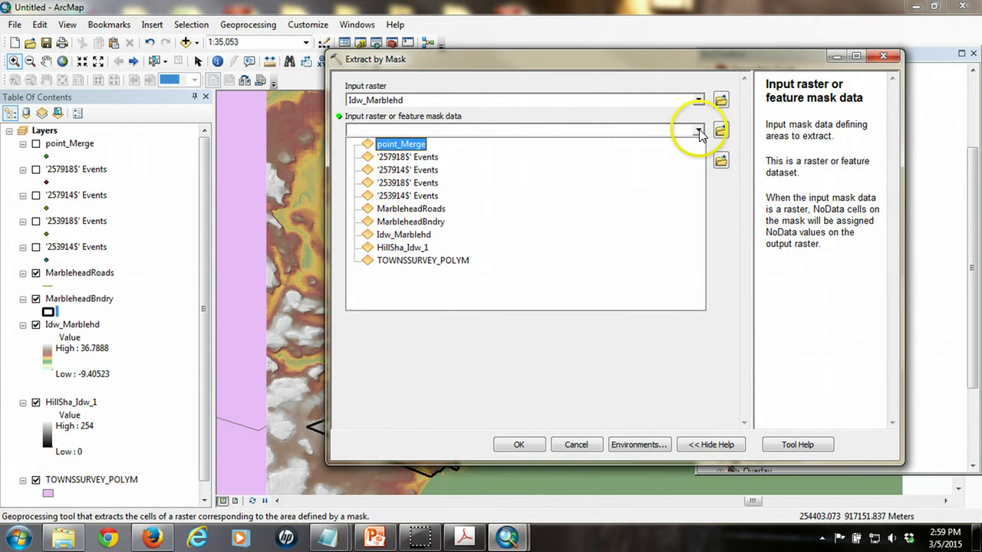
left_click(439, 222)
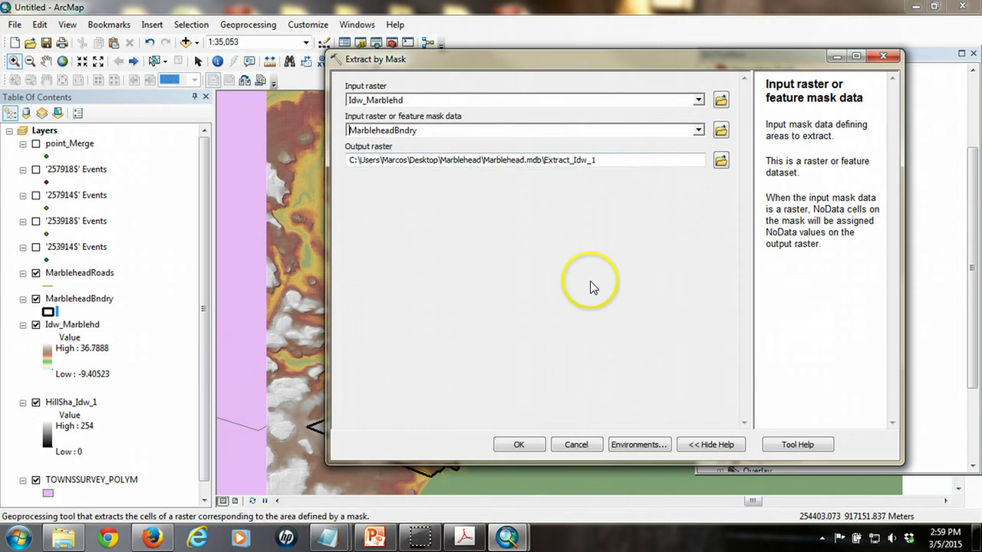
left_click(587, 163)
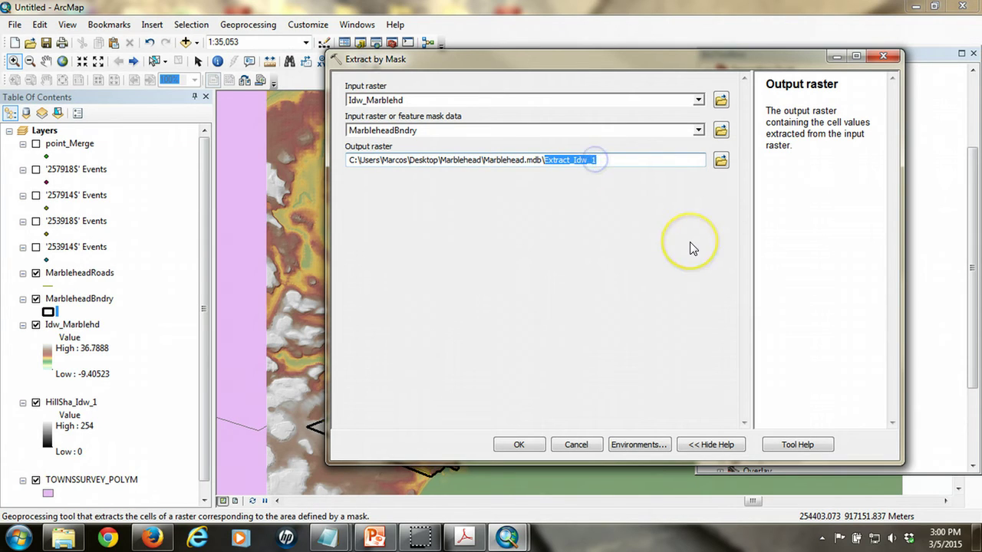
type("MarbleHdElev")
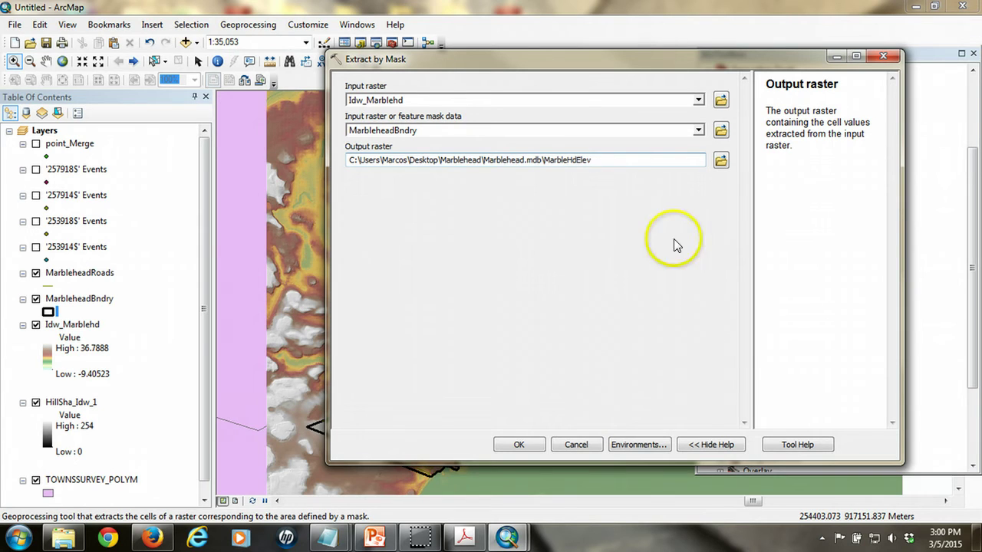
left_click(577, 162)
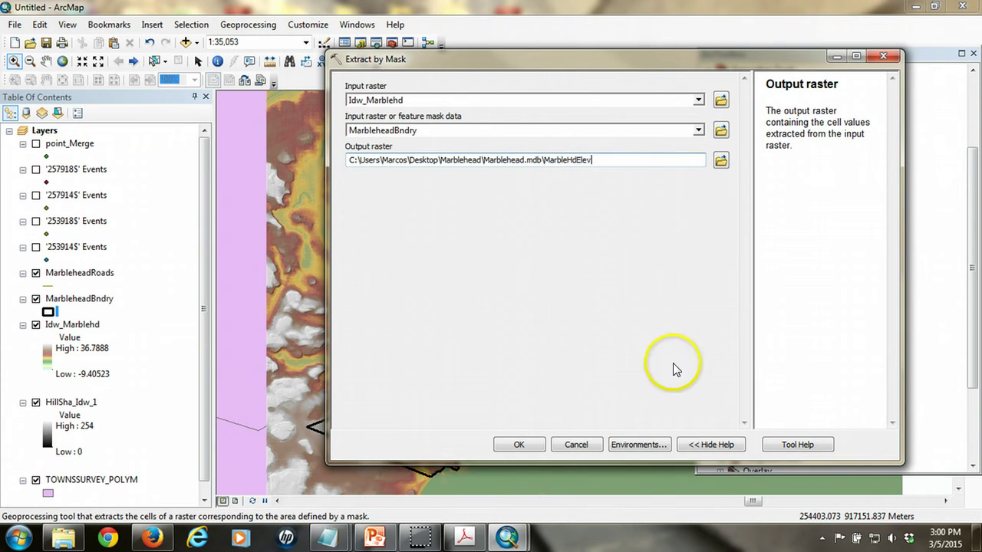
left_click(527, 445)
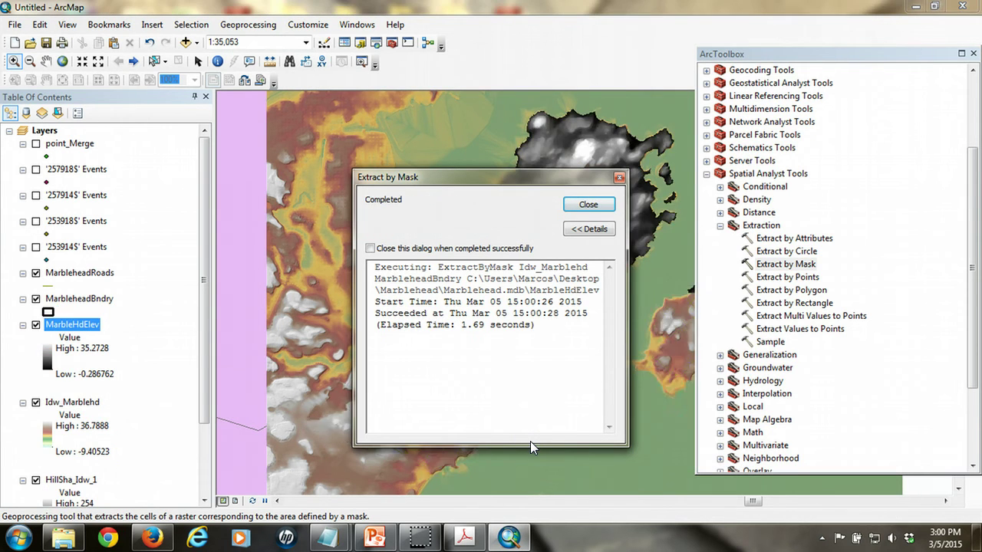
Close the Extract by Mask completion dialog and the ArcToolbox window
left_click(590, 206)
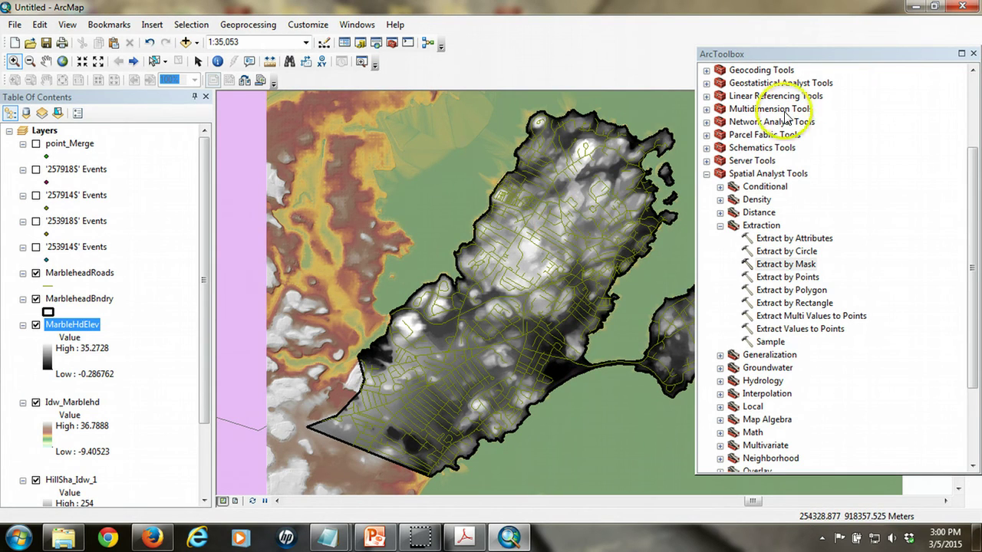
left_click(972, 54)
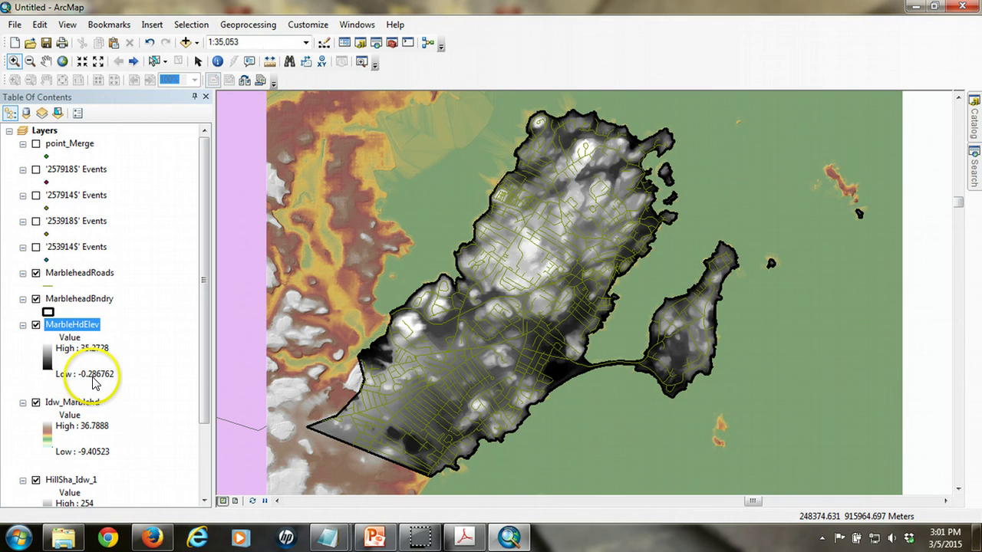
left_click(76, 331)
right_click(77, 331)
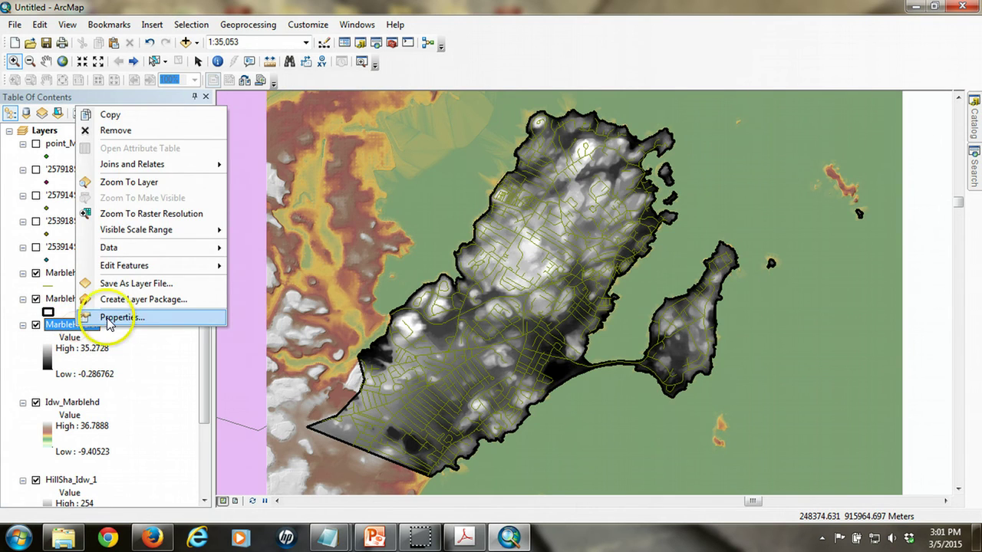
left_click(107, 316)
left_click(325, 121)
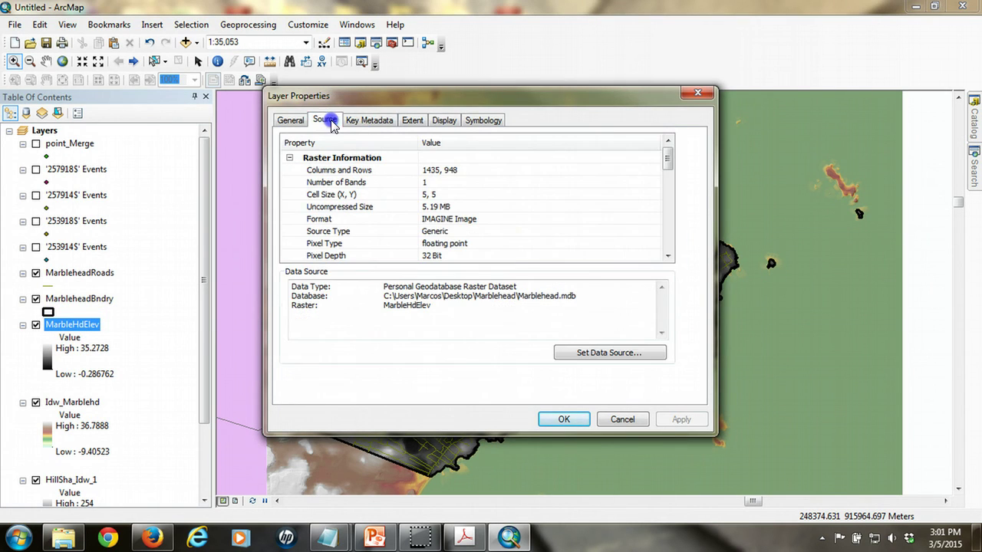
left_click_drag(669, 167, 672, 239)
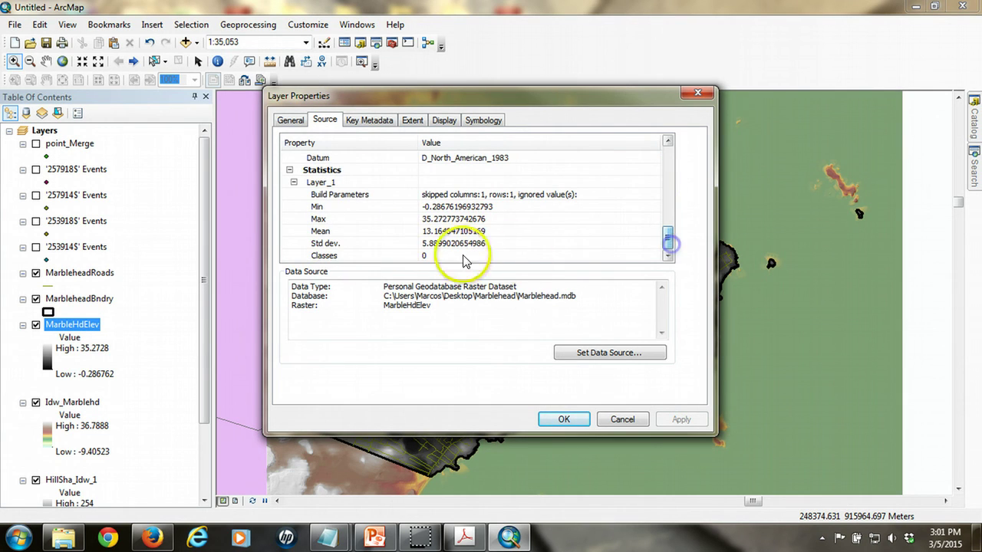
left_click(431, 231)
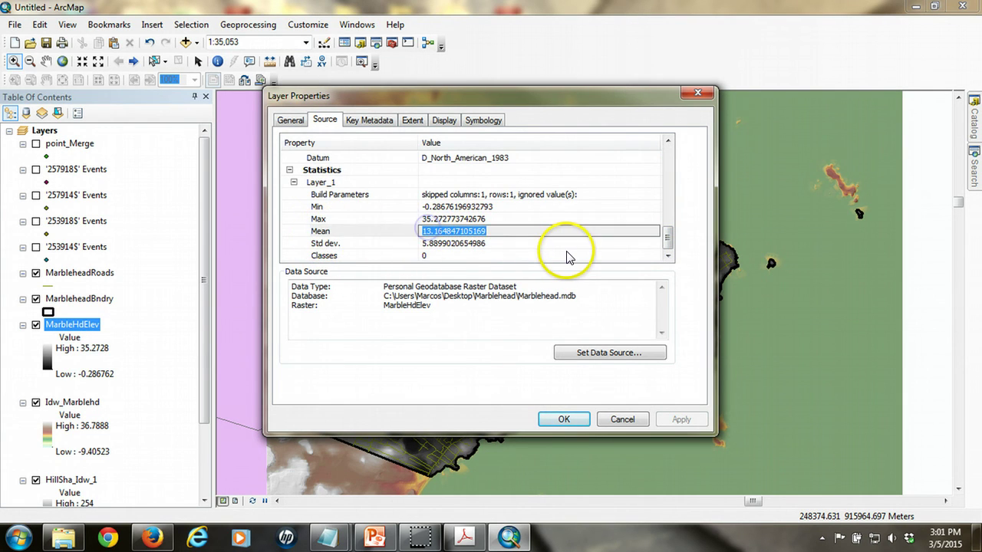
left_click(452, 329)
left_click(622, 419)
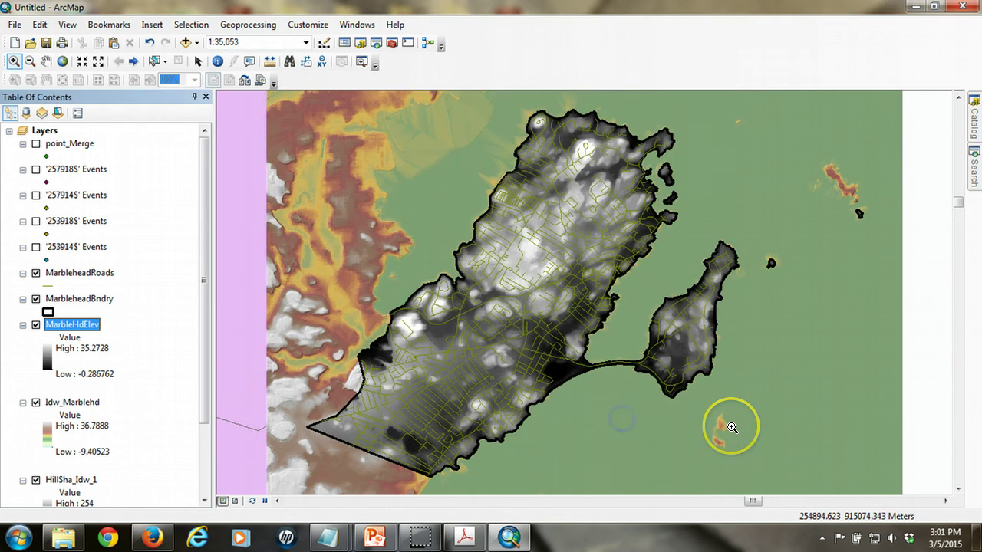